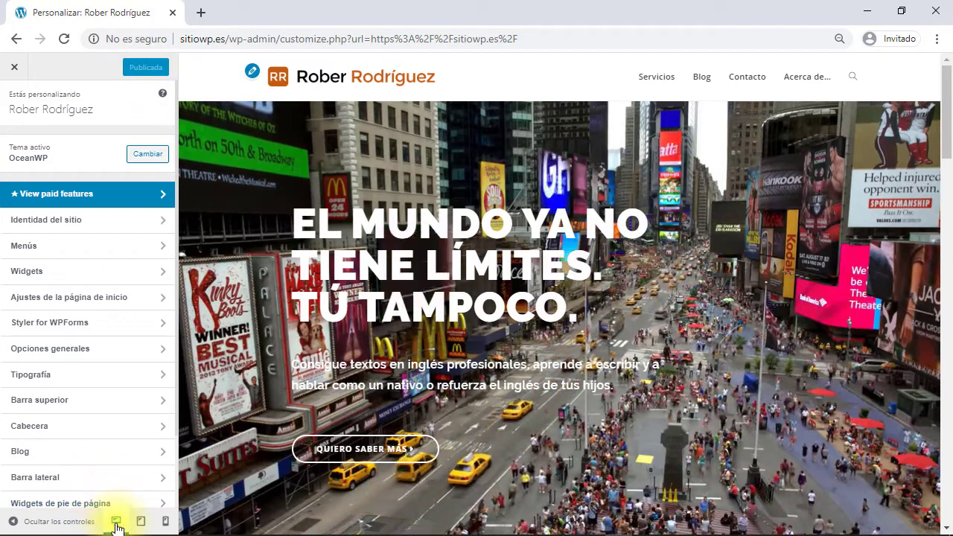
Preview the home page at tablet and mobile sizes, and return to the desktop view.
{"action": "left_click", "coordinate": [141, 522]}
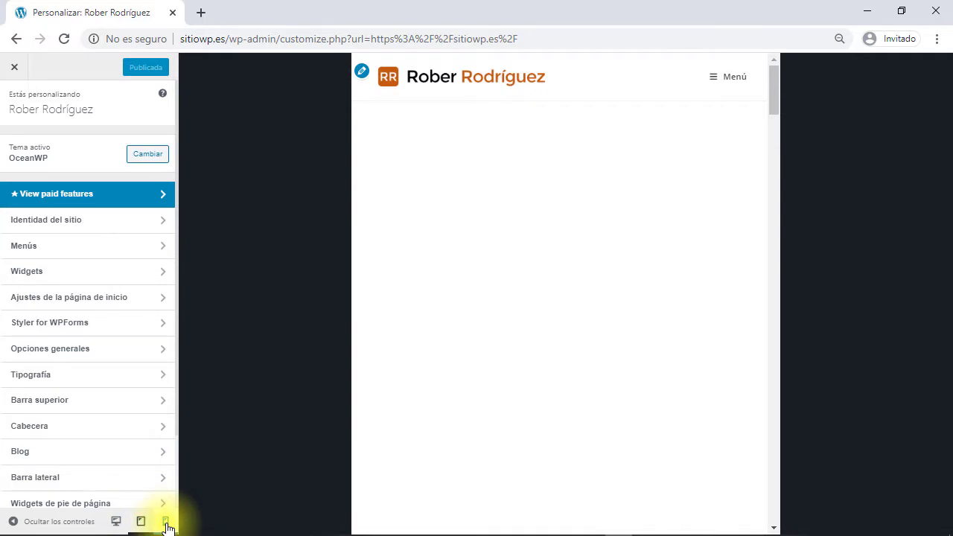
{"action": "left_click", "coordinate": [165, 523]}
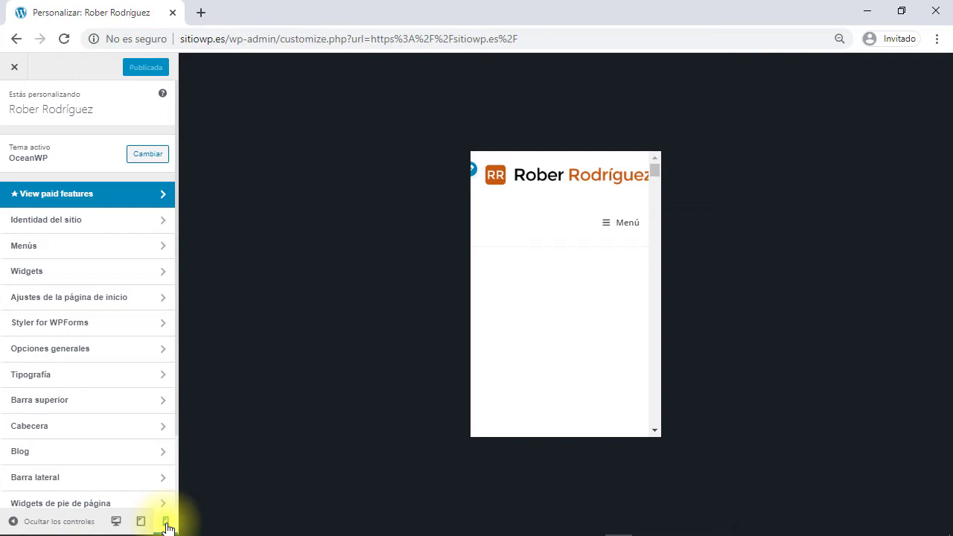
{"action": "left_click", "coordinate": [117, 522]}
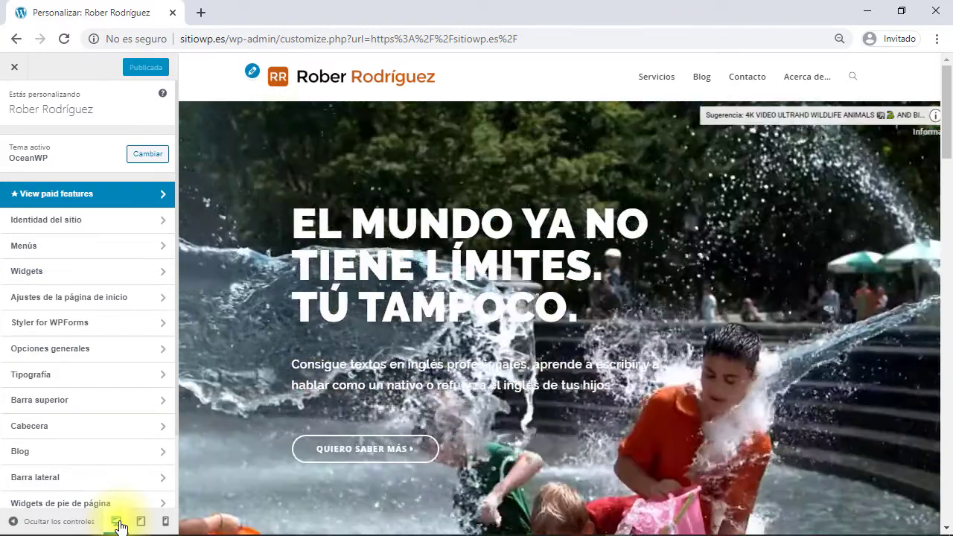
Set the header logo's maximum width to 175 px for the mobile view.
{"action": "left_click", "coordinate": [166, 523]}
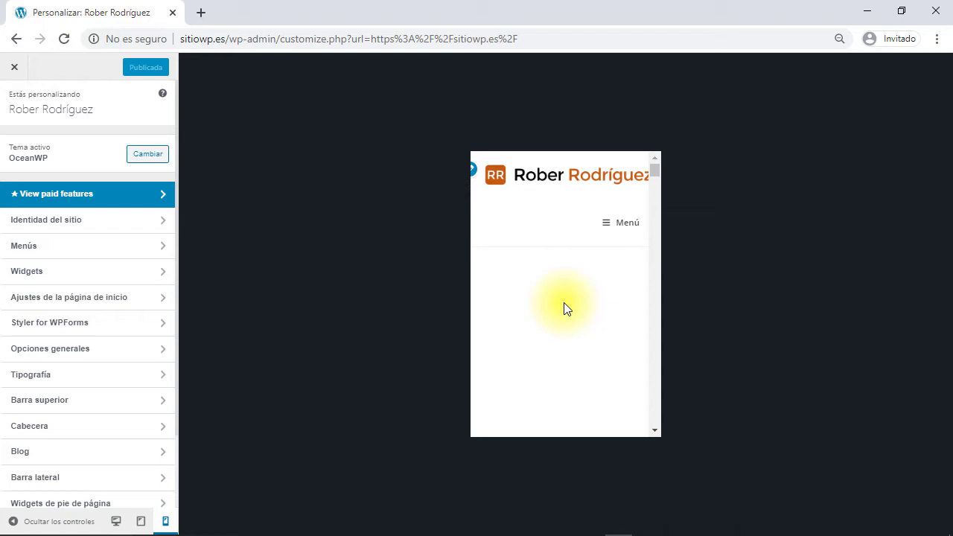
{"action": "left_click", "coordinate": [124, 434]}
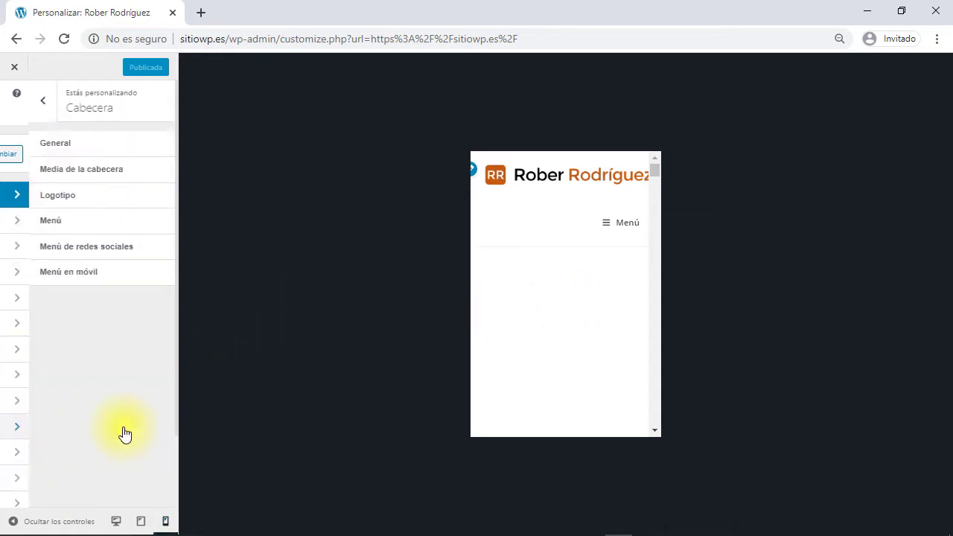
{"action": "left_click", "coordinate": [91, 211]}
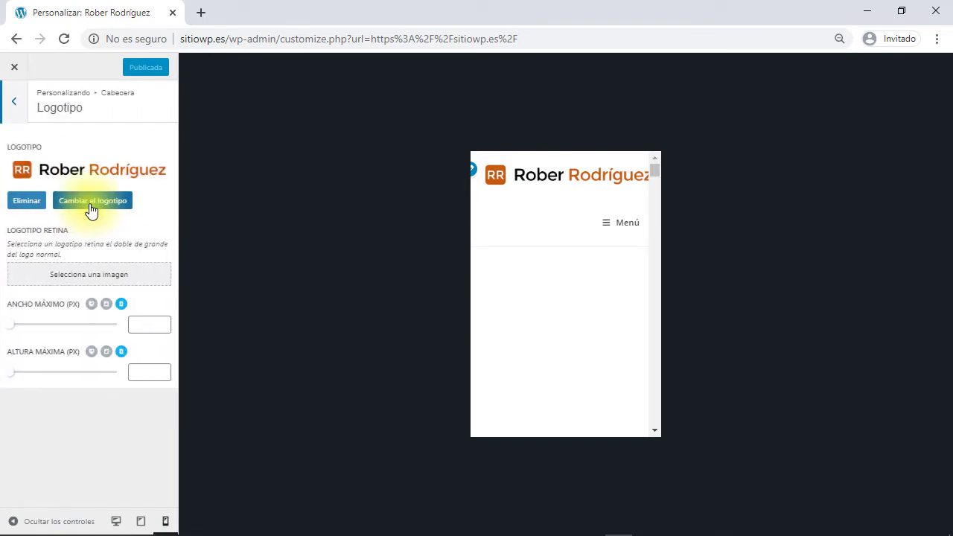
{"action": "left_click", "coordinate": [148, 325]}
{"action": "type", "text": "175"}
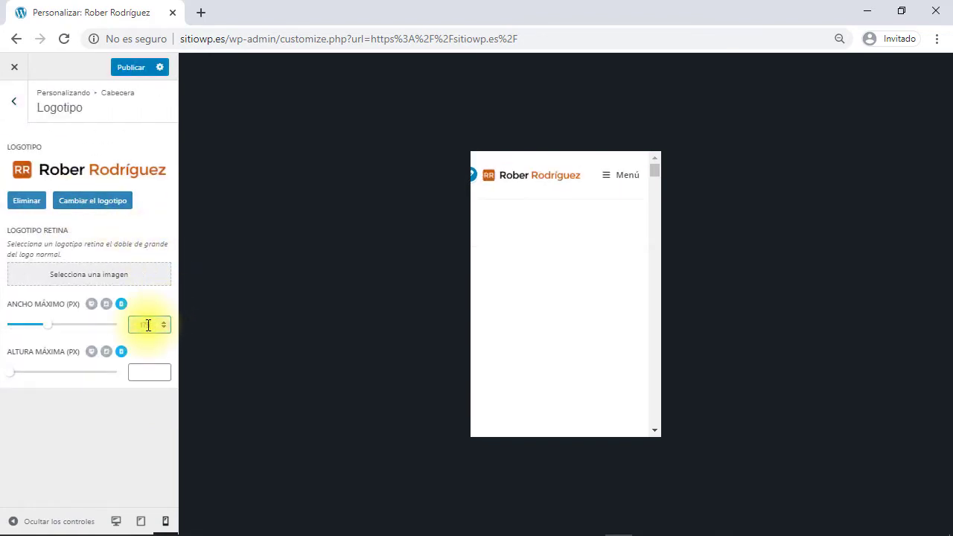
{"action": "left_click", "coordinate": [151, 357]}
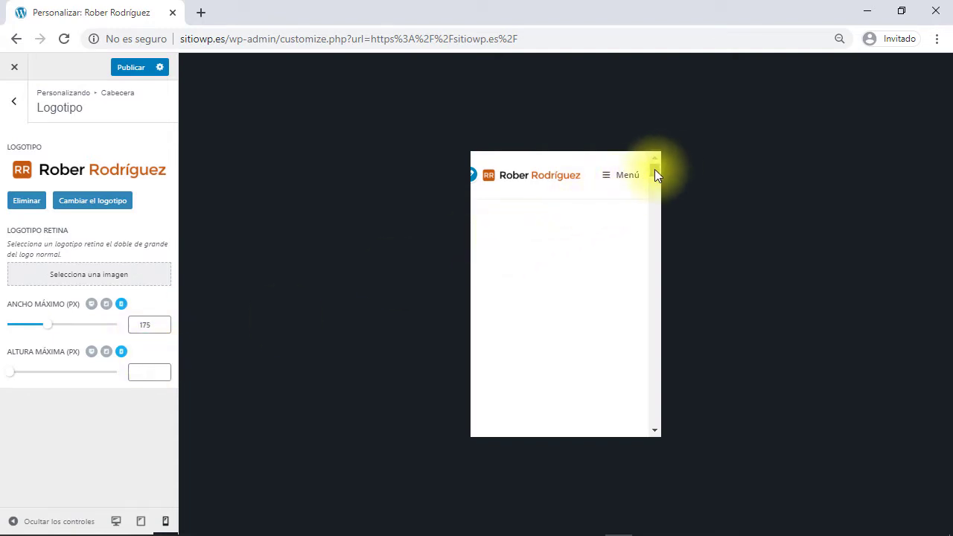
Review the home page down to its footer in the mobile preview, and check the Blog page through the mobile menu.
{"action": "left_click_drag", "start_coordinate": [655, 175], "coordinate": [654, 425]}
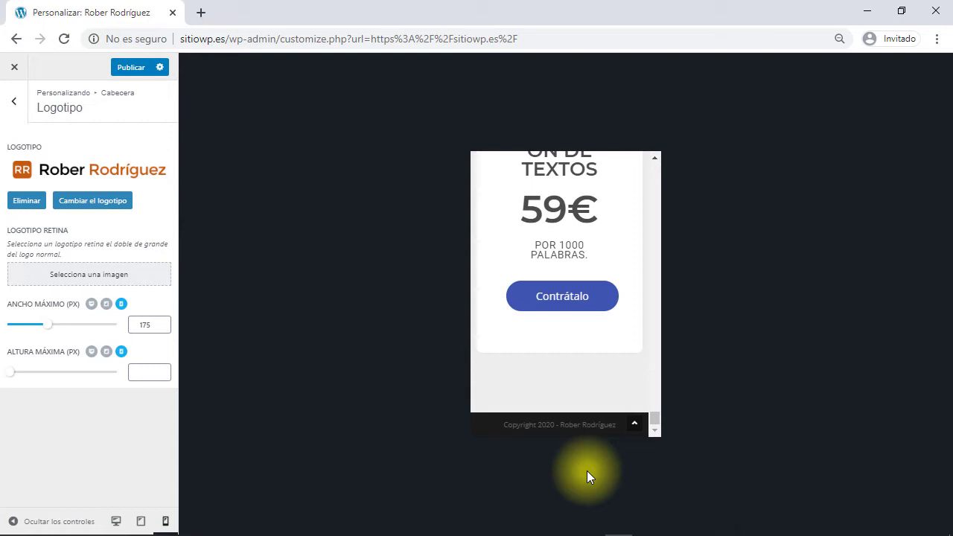
{"action": "left_click", "coordinate": [634, 428]}
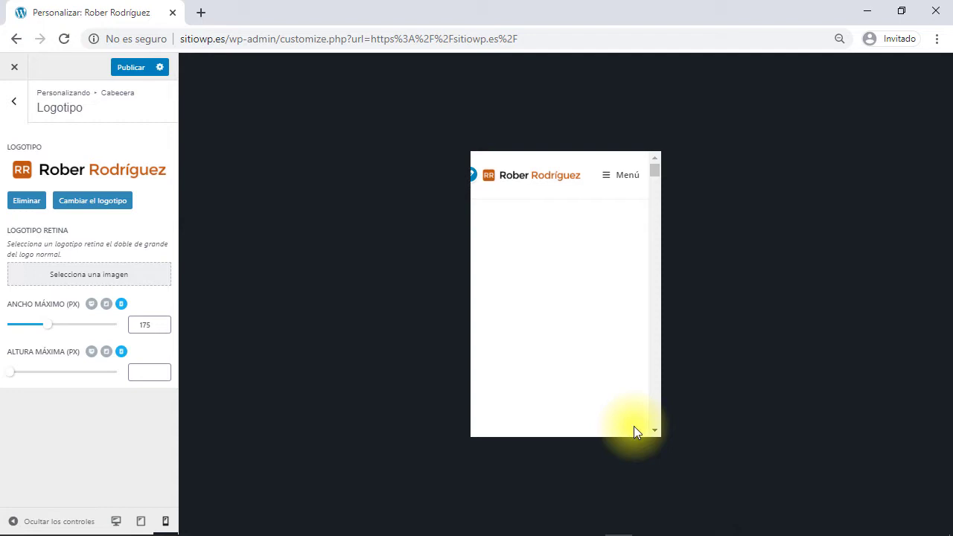
{"action": "left_click", "coordinate": [628, 184]}
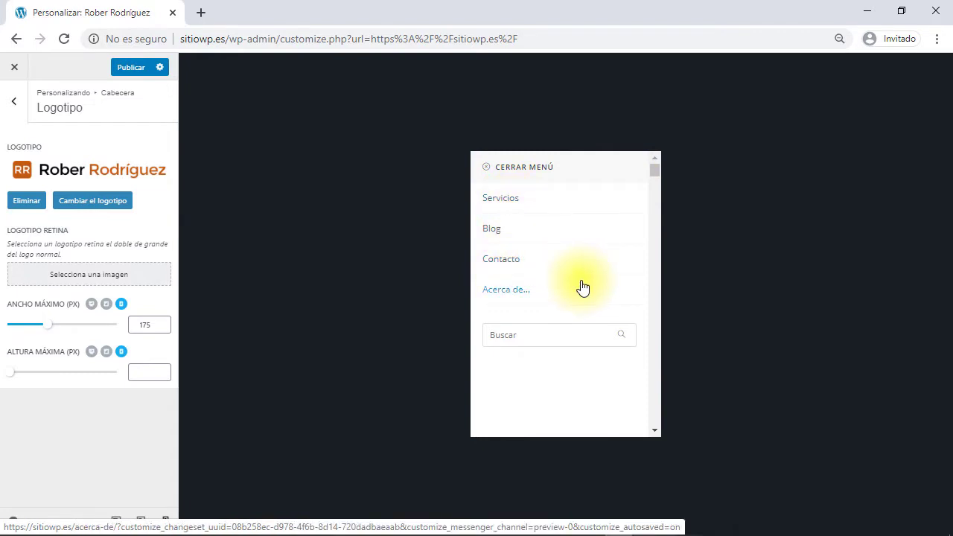
{"action": "left_click", "coordinate": [493, 231]}
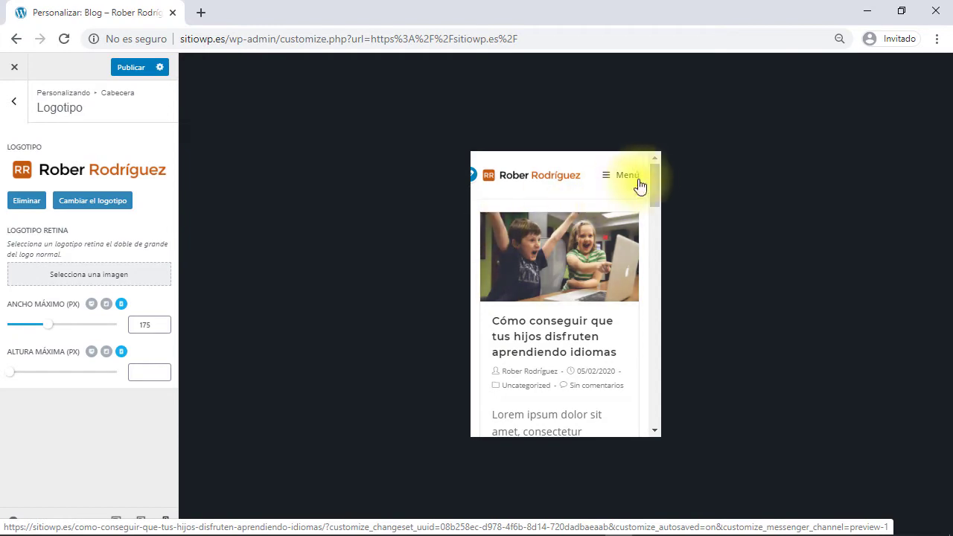
{"action": "left_click_drag", "start_coordinate": [654, 180], "coordinate": [663, 157]}
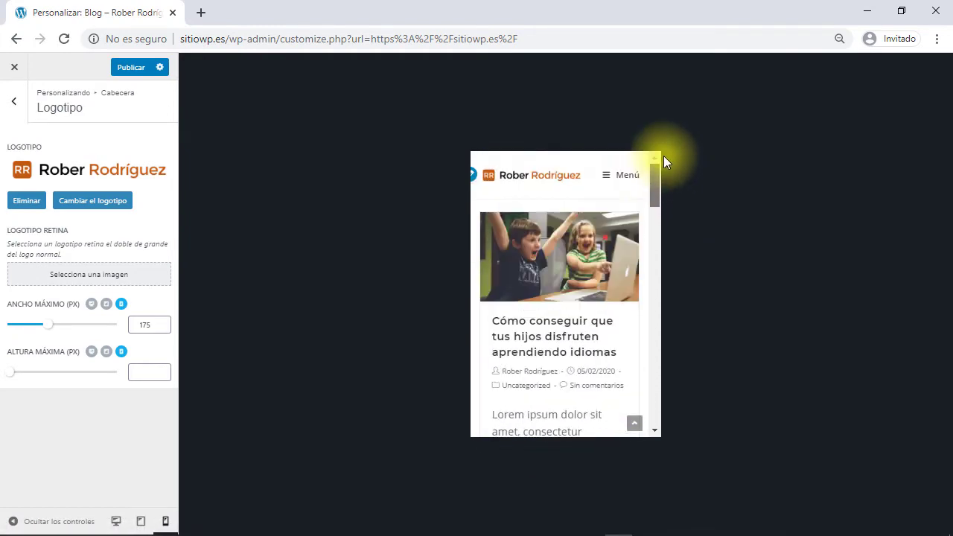
Set the mobile font size of the body text (Cuerpo) to 14px in the typography settings and check the blog list.
{"action": "left_click", "coordinate": [14, 108]}
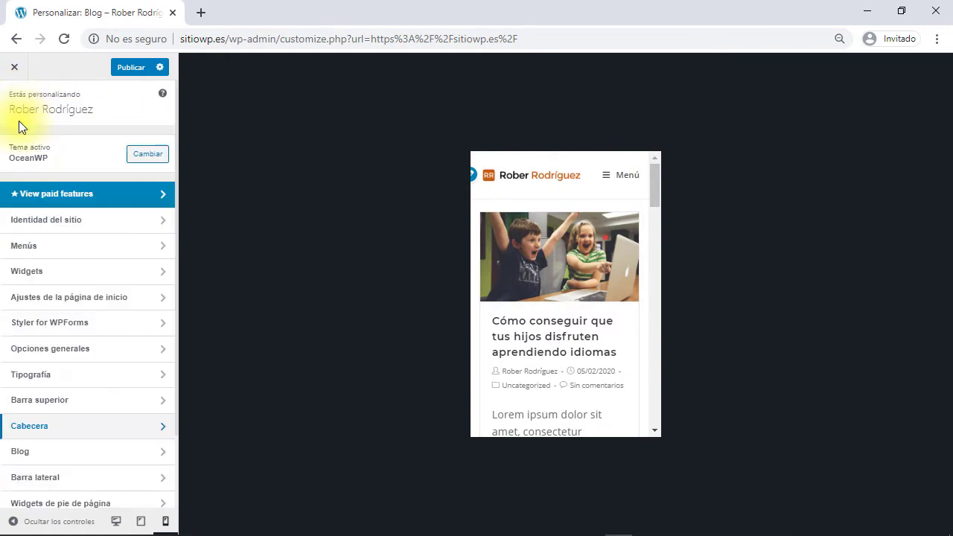
{"action": "left_click", "coordinate": [30, 374]}
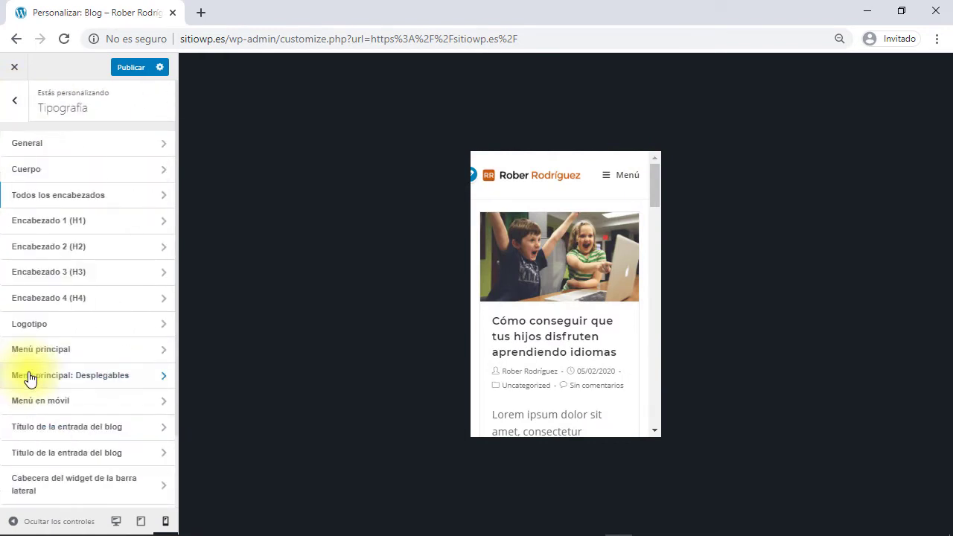
{"action": "left_click", "coordinate": [99, 169]}
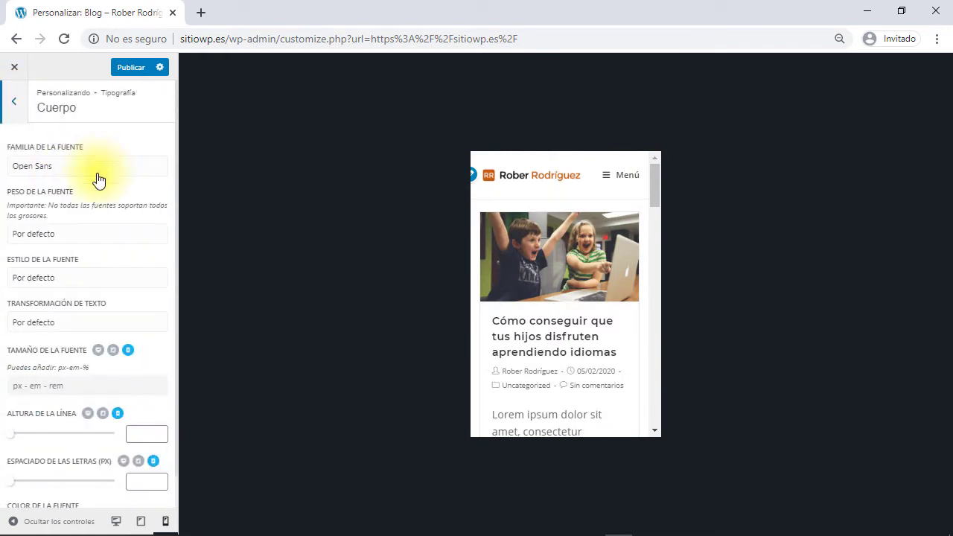
{"action": "left_click", "coordinate": [16, 384]}
{"action": "type", "text": "14px"}
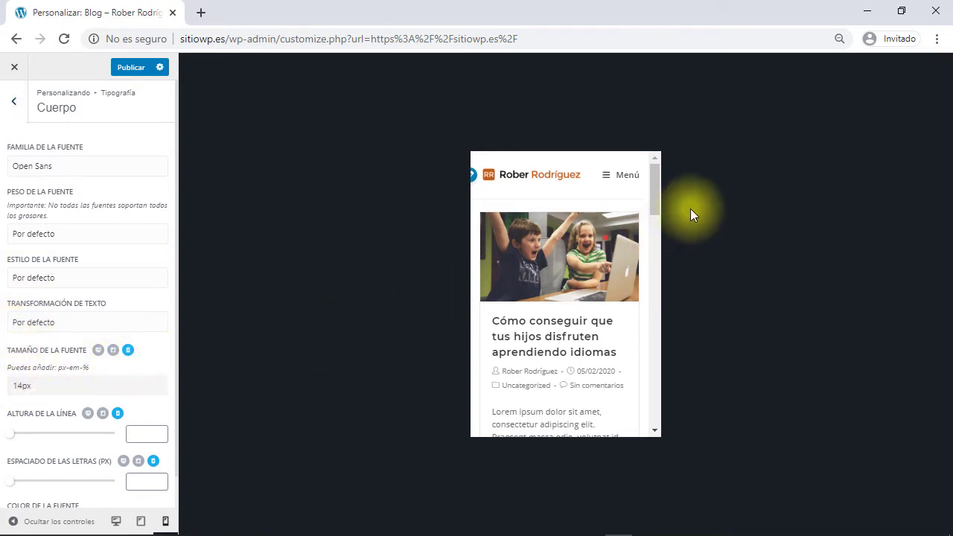
{"action": "mouse_move", "coordinate": [657, 181]}
{"action": "left_mouse_down"}
{"action": "mouse_move", "coordinate": [653, 282]}
{"action": "mouse_move", "coordinate": [655, 172]}
{"action": "left_mouse_up"}
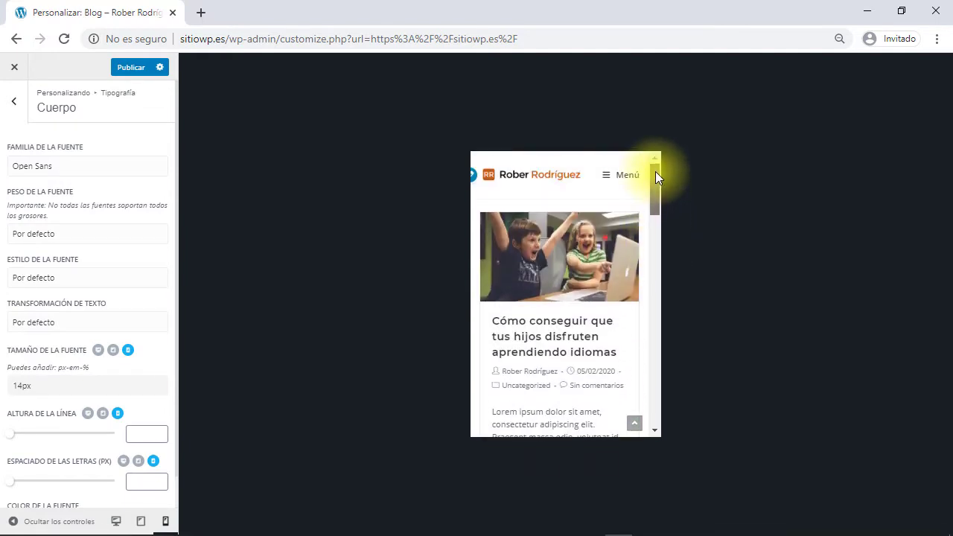
Open the post "Cómo conseguir que tus hijos disfruten aprendiendo idiomas" in the preview and set the mobile Encabezado 2 (H2) font size to 20px.
{"action": "left_click", "coordinate": [547, 325]}
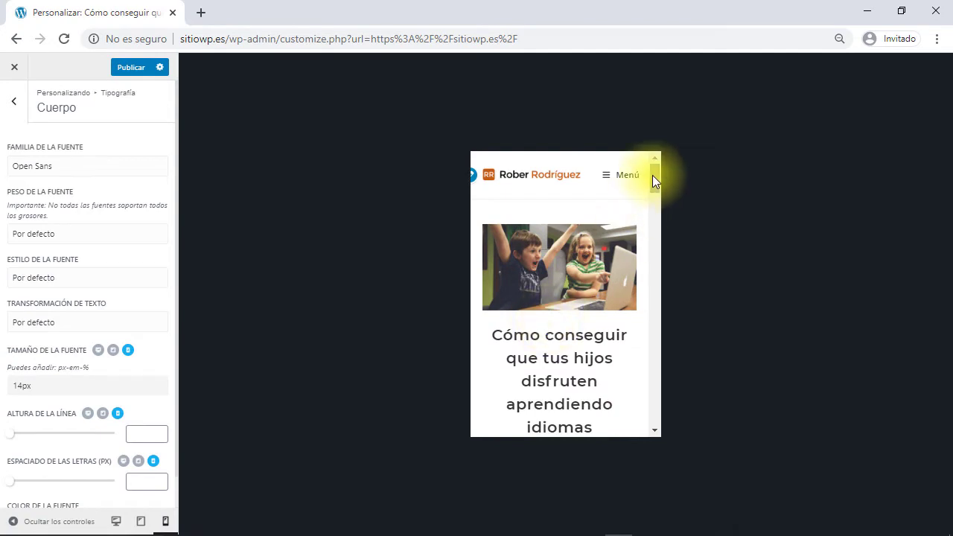
{"action": "left_click_drag", "start_coordinate": [653, 175], "coordinate": [653, 233]}
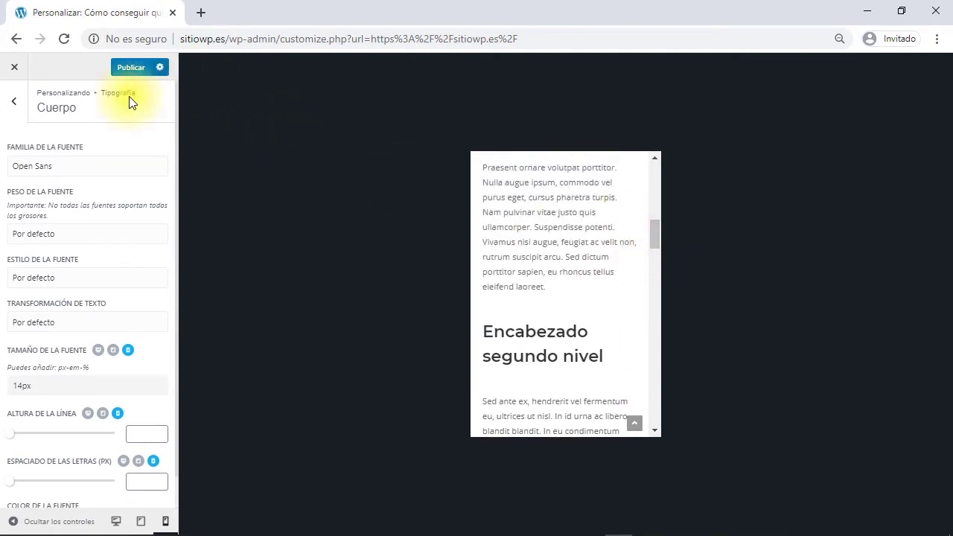
{"action": "left_click", "coordinate": [15, 103]}
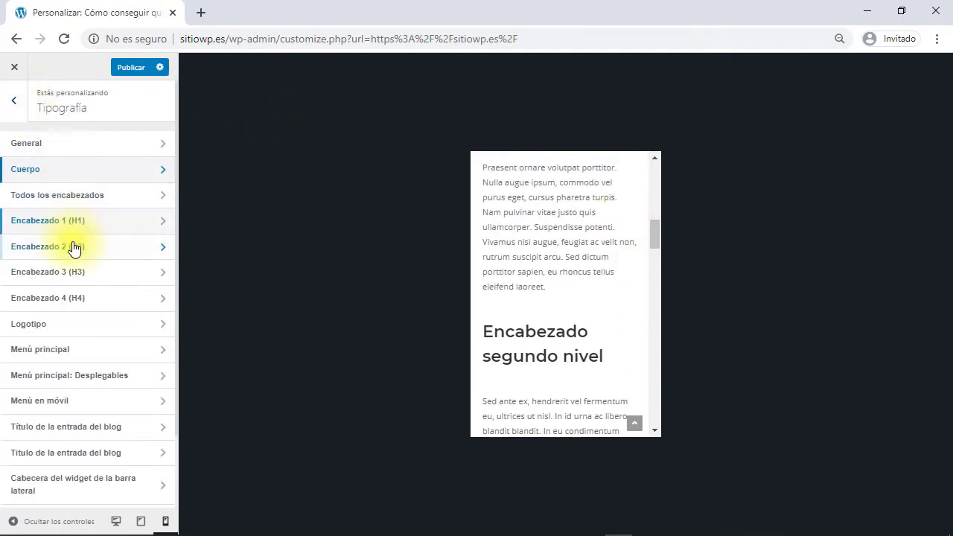
{"action": "left_click", "coordinate": [74, 248]}
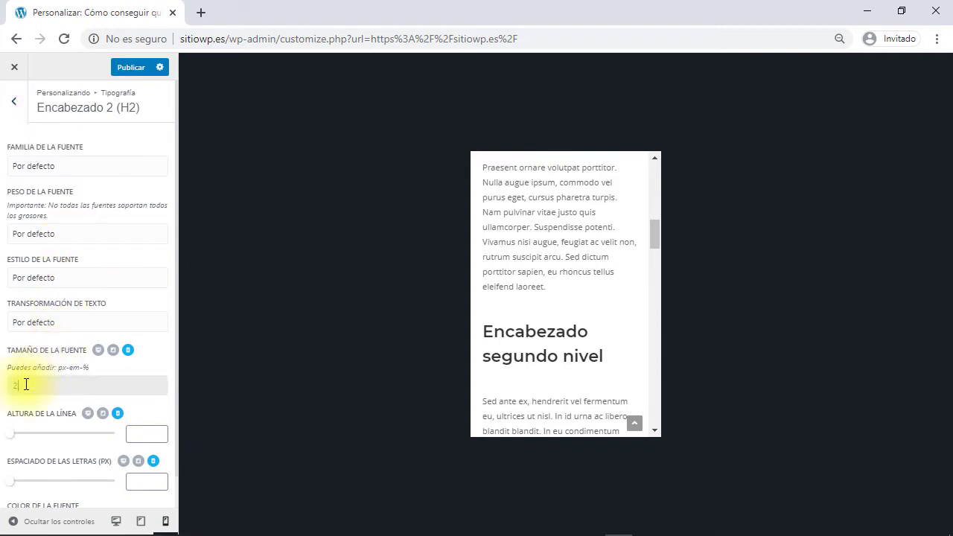
{"action": "left_click", "coordinate": [26, 385]}
{"action": "type", "text": "20px"}
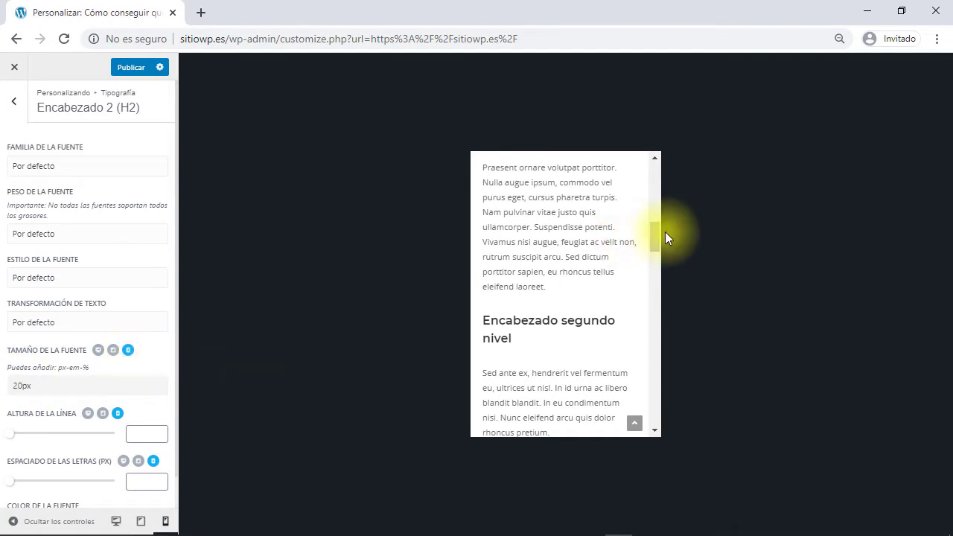
Check the Contacto and Acerca de... pages in the mobile preview through the site's mobile menu.
{"action": "left_click_drag", "start_coordinate": [654, 236], "coordinate": [653, 152]}
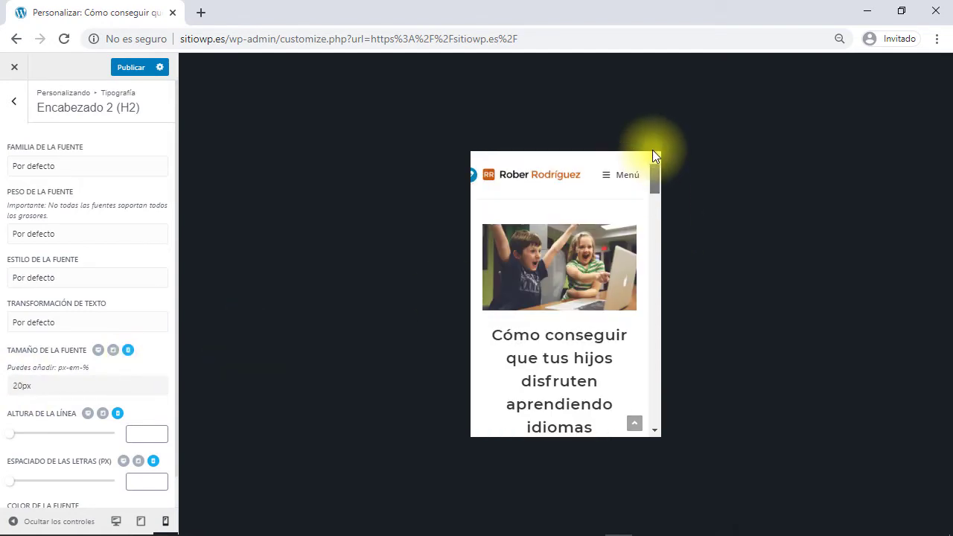
{"action": "left_click", "coordinate": [624, 179]}
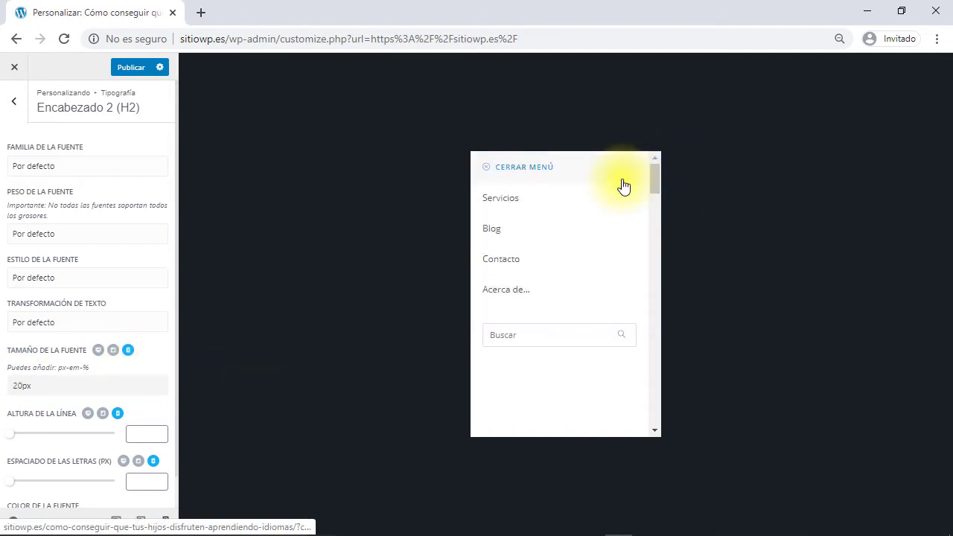
{"action": "left_click", "coordinate": [521, 266]}
{"action": "left_click_drag", "start_coordinate": [652, 199], "coordinate": [651, 172]}
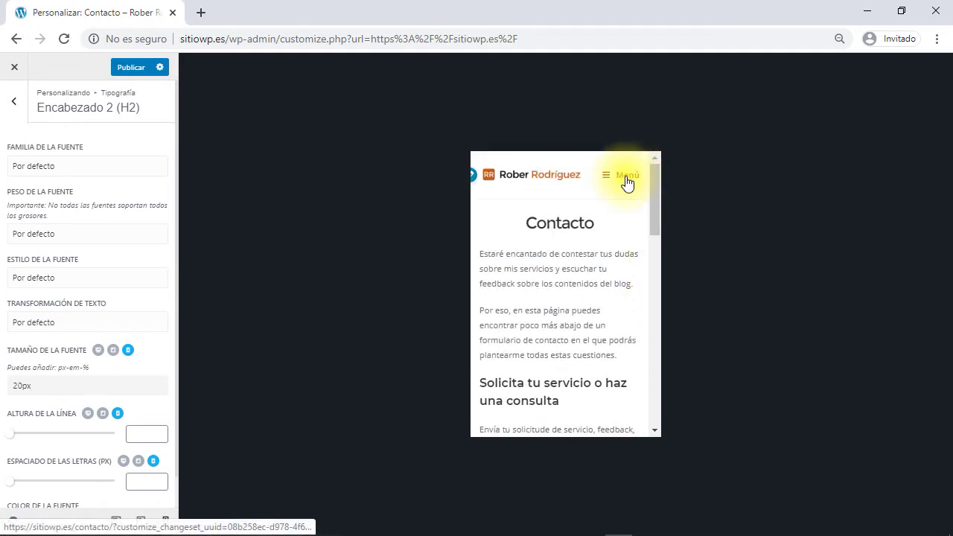
{"action": "left_click", "coordinate": [631, 181]}
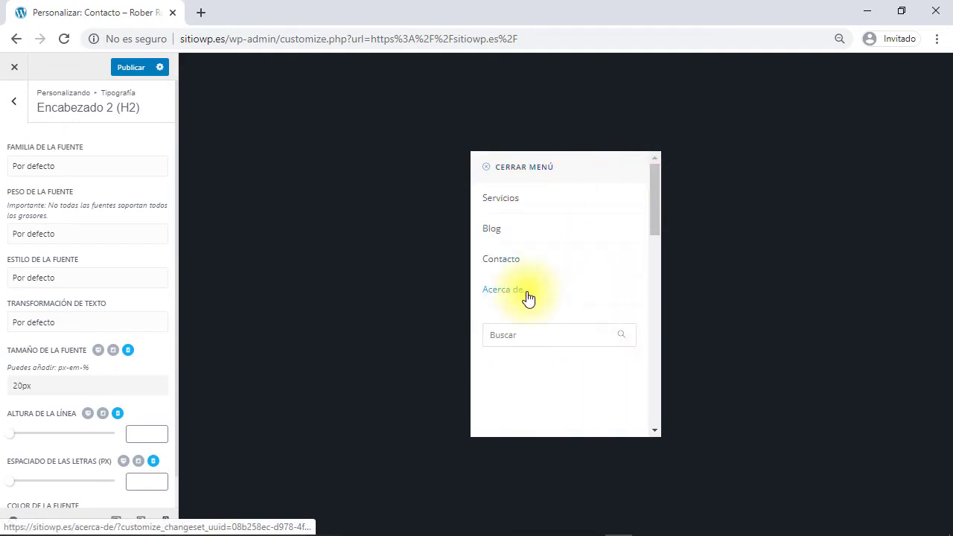
{"action": "left_click", "coordinate": [503, 290]}
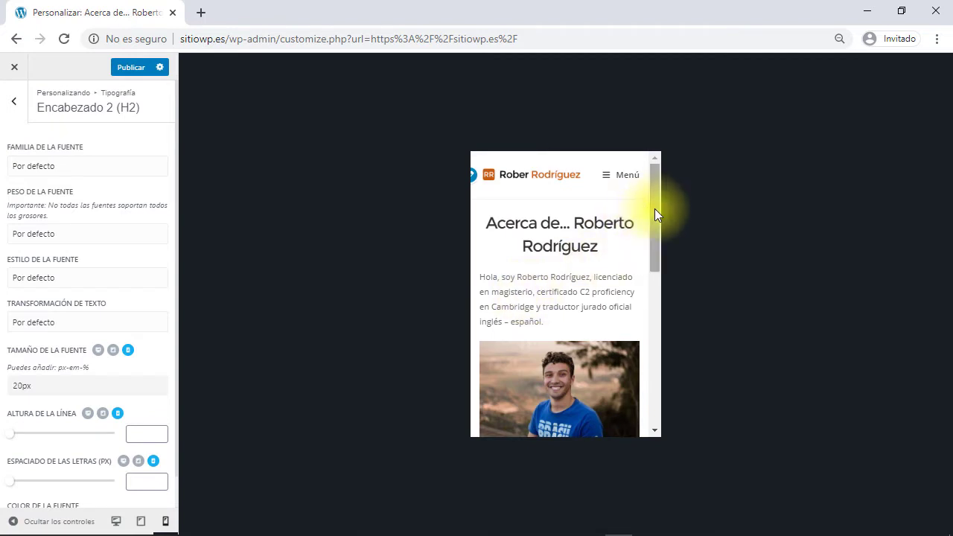
{"action": "left_click_drag", "start_coordinate": [654, 208], "coordinate": [657, 180]}
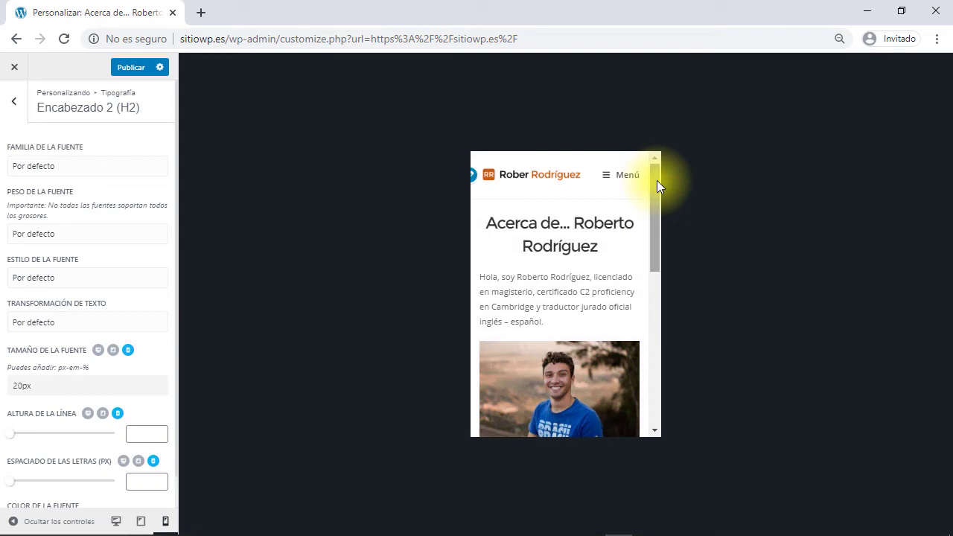
Open the custom CSS/JS code and examine the mobile-specific rules for page titles, content spacing and WPForms.
{"action": "left_click", "coordinate": [10, 107]}
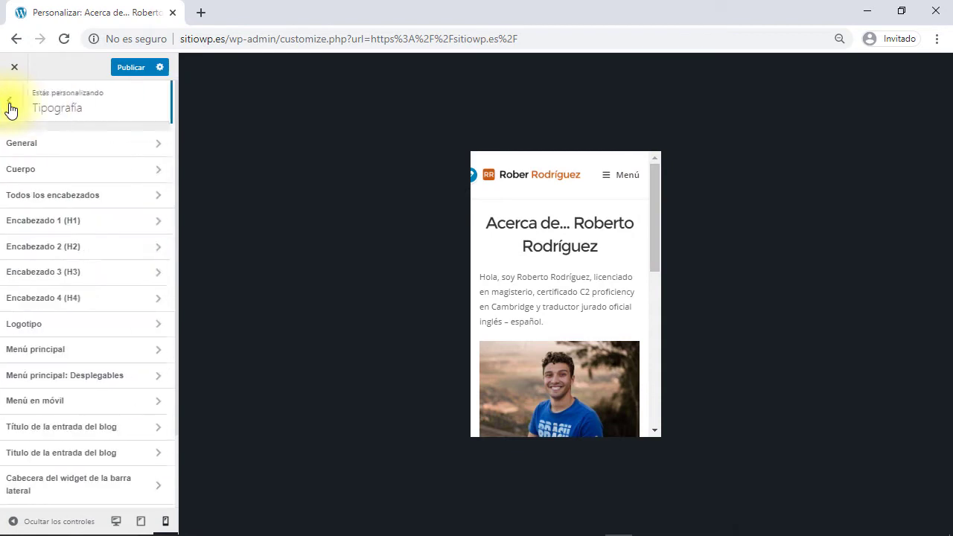
{"action": "left_click", "coordinate": [11, 107]}
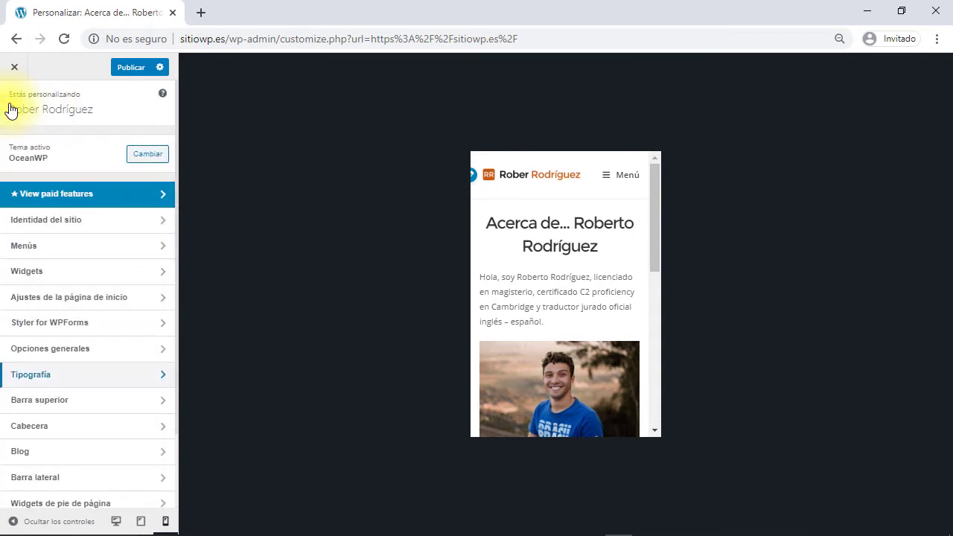
{"action": "scroll", "coordinate": [61, 327], "scroll_direction": "down", "scroll_amount": 1}
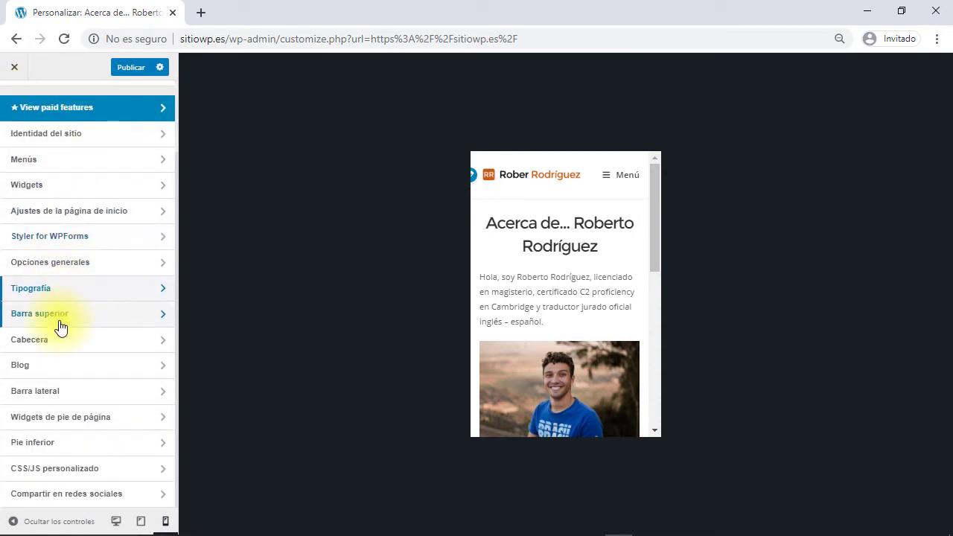
{"action": "left_click", "coordinate": [52, 470]}
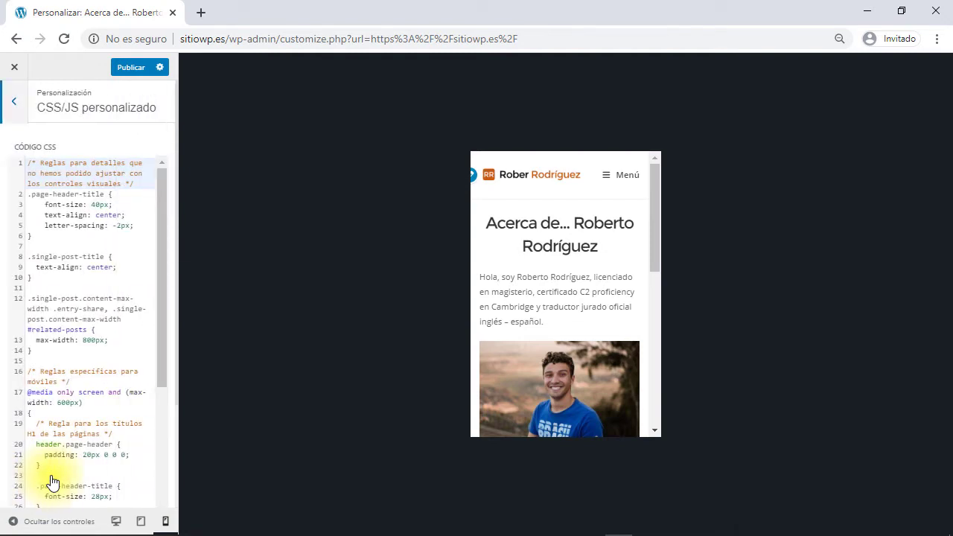
{"action": "scroll", "coordinate": [52, 482], "scroll_direction": "down", "scroll_amount": 3}
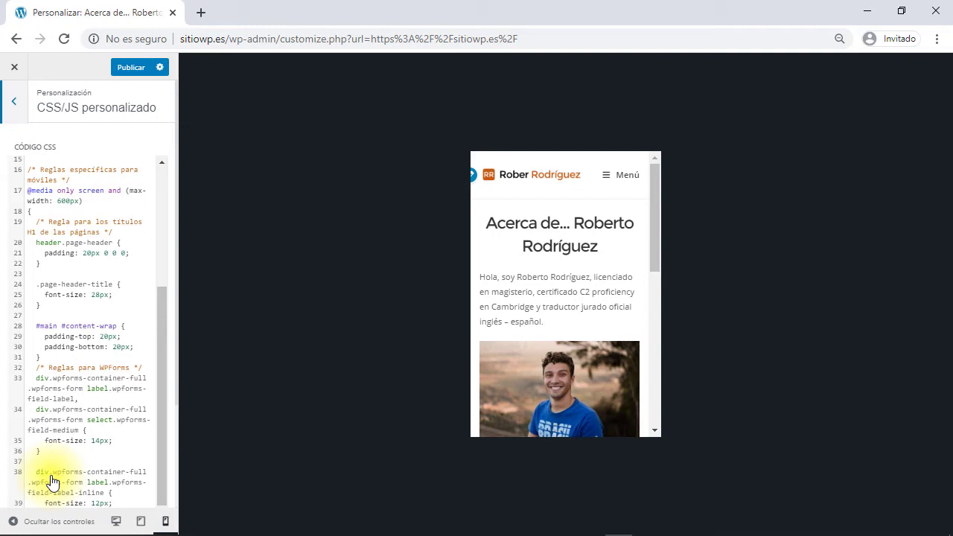
{"action": "left_click", "coordinate": [52, 475]}
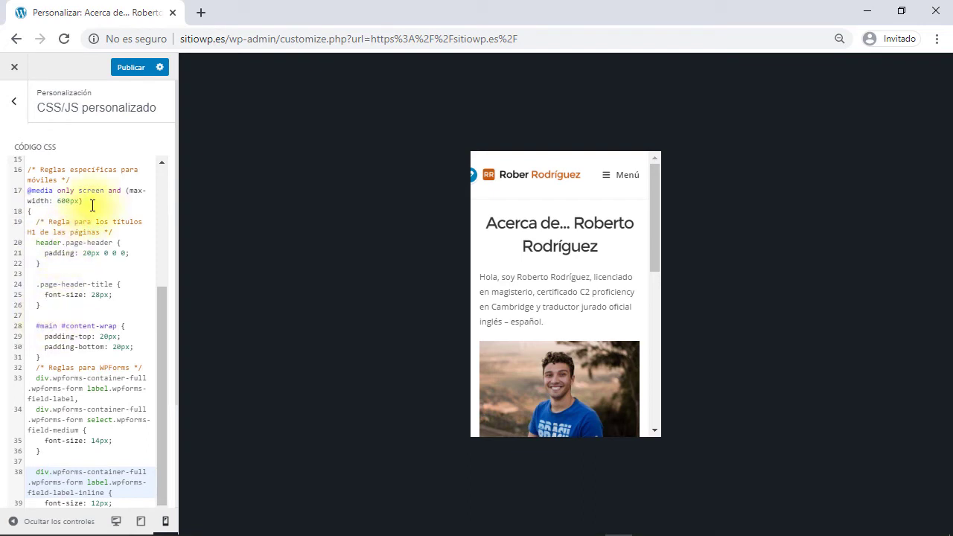
Try removing the .page-header-title and #main #content-wrap rules from the 600px media query in the custom CSS, and undo the removal.
{"action": "left_click_drag", "start_coordinate": [92, 205], "coordinate": [48, 196]}
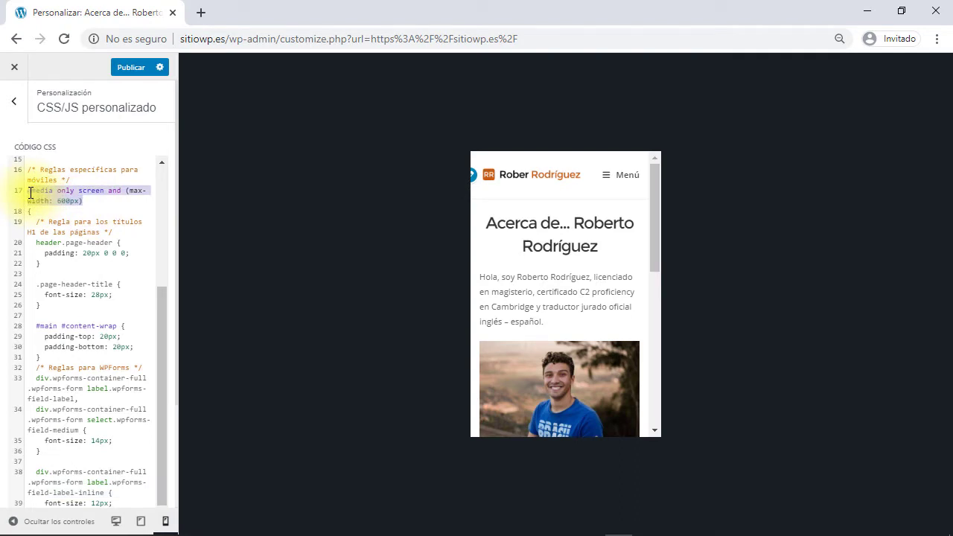
{"action": "left_click", "coordinate": [69, 229]}
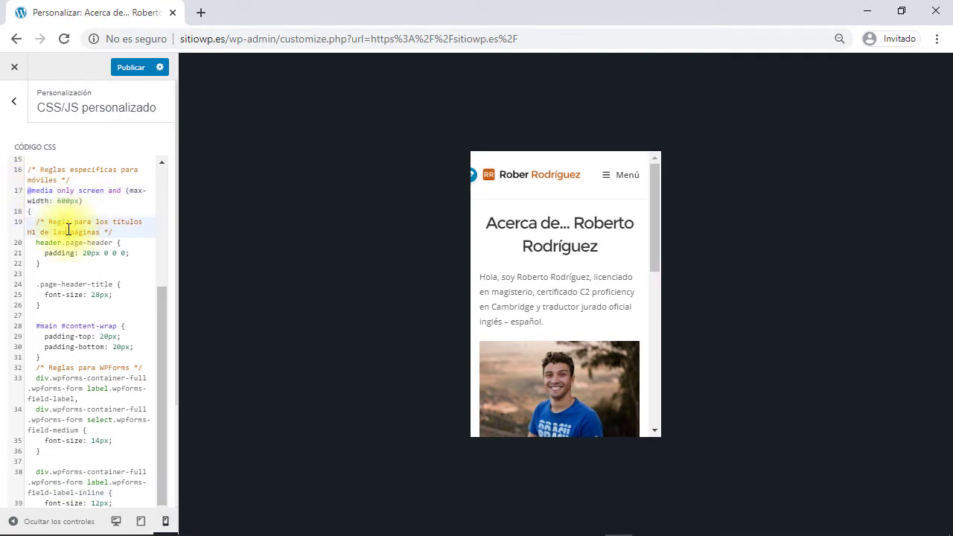
{"action": "left_click", "coordinate": [51, 359]}
{"action": "left_click_drag", "start_coordinate": [32, 348], "coordinate": [31, 280]}
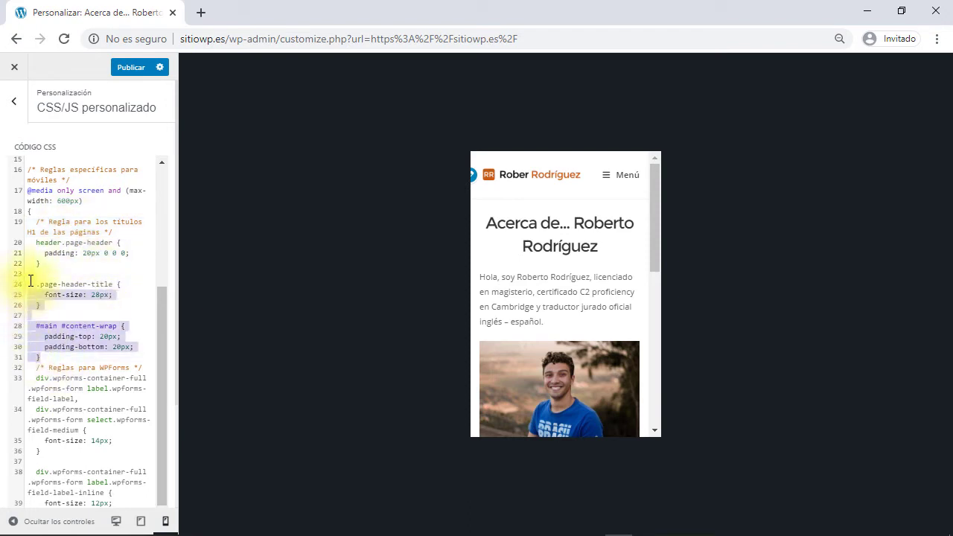
{"action": "key", "text": "BackSpace"}
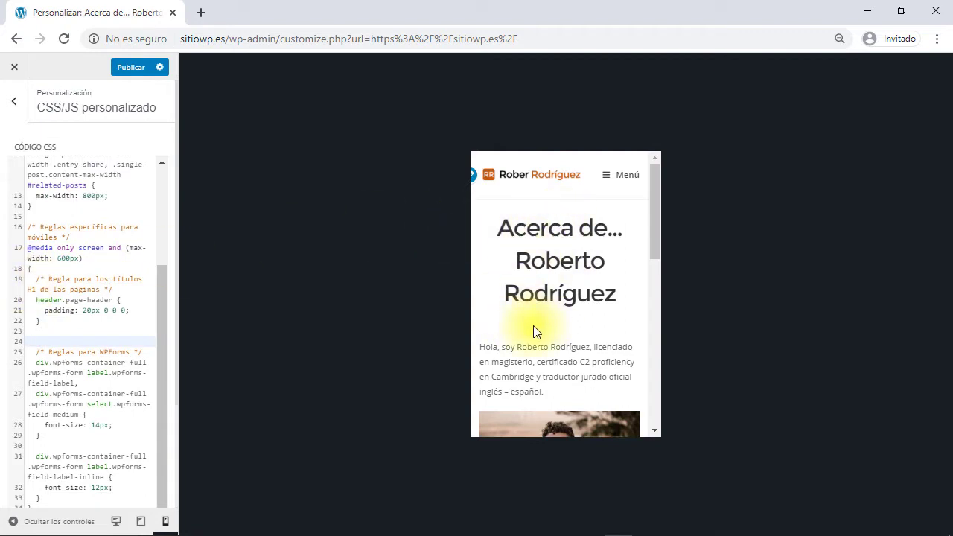
{"action": "key", "text": "ctrl+z"}
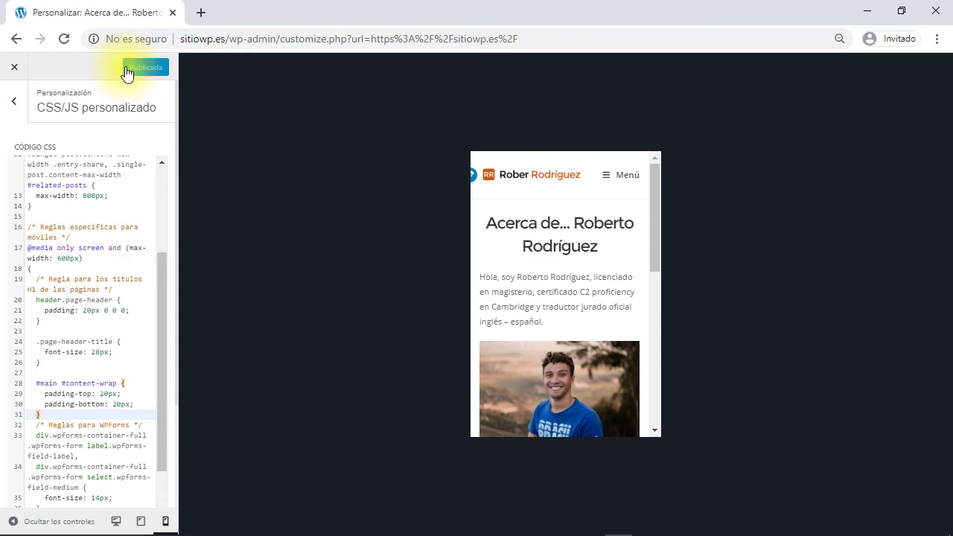
Publish and close the customizer, and open the home page in Elementor's mobile preview.
{"action": "left_click", "coordinate": [16, 69]}
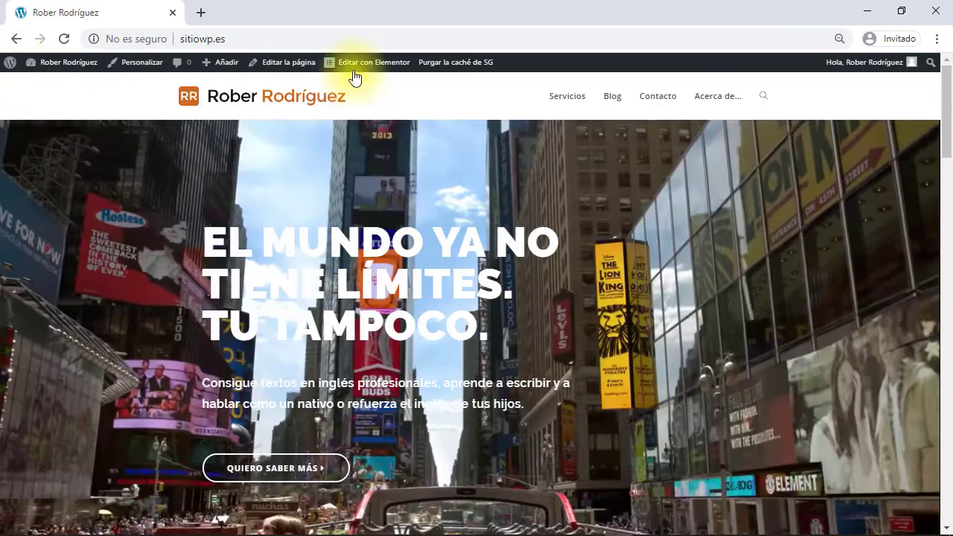
{"action": "left_click", "coordinate": [375, 74]}
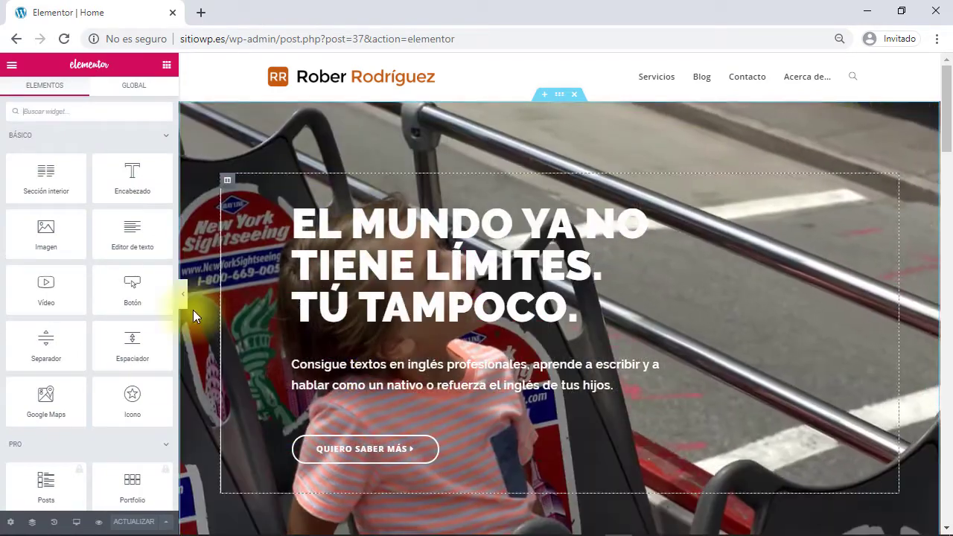
{"action": "left_click", "coordinate": [78, 526]}
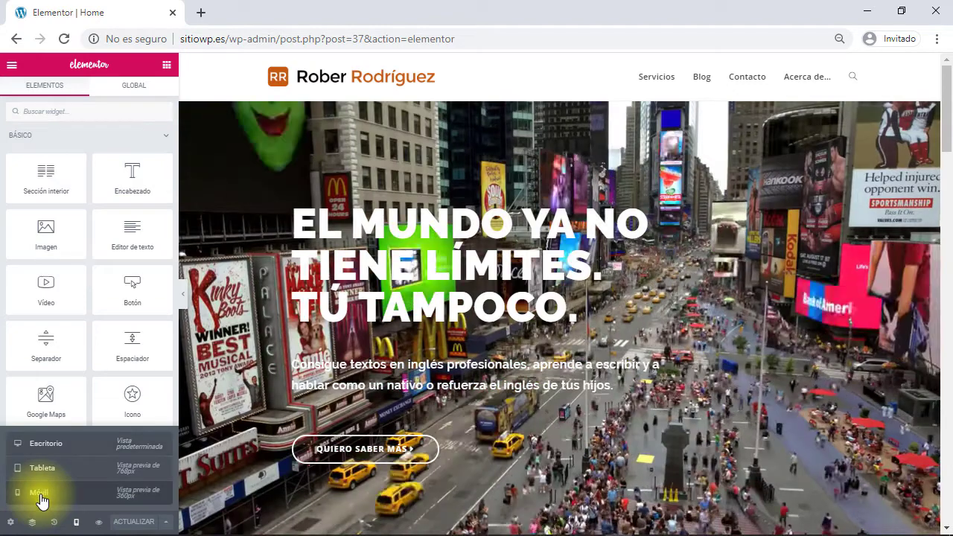
{"action": "left_click", "coordinate": [39, 493]}
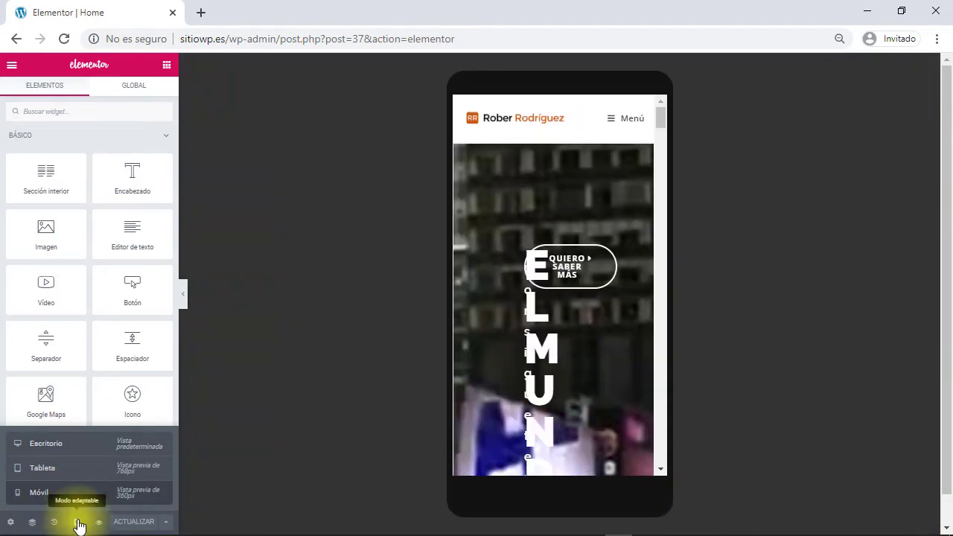
{"action": "left_click", "coordinate": [280, 416]}
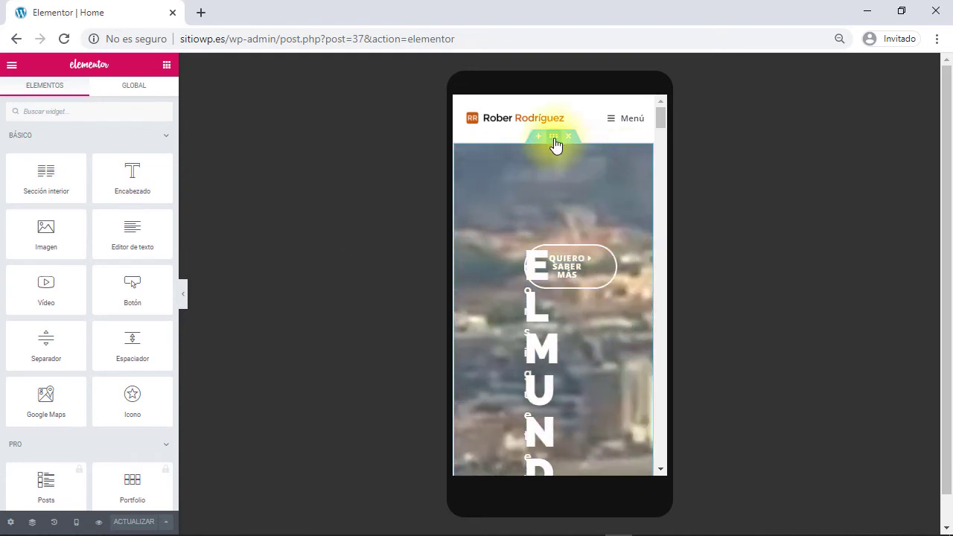
Enable mobile playback (Reproducir en móvil) of the background video in the hero section.
{"action": "left_click", "coordinate": [553, 137]}
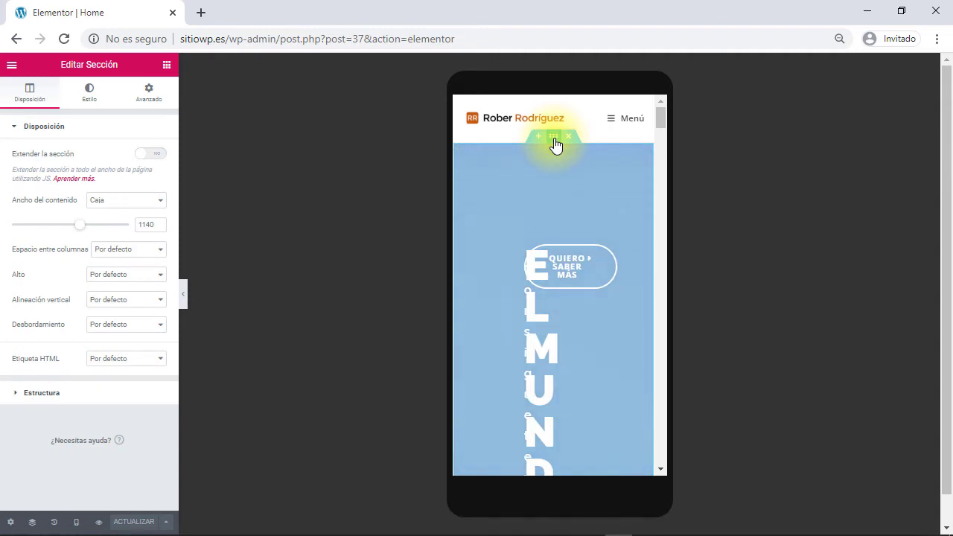
{"action": "left_click", "coordinate": [89, 96]}
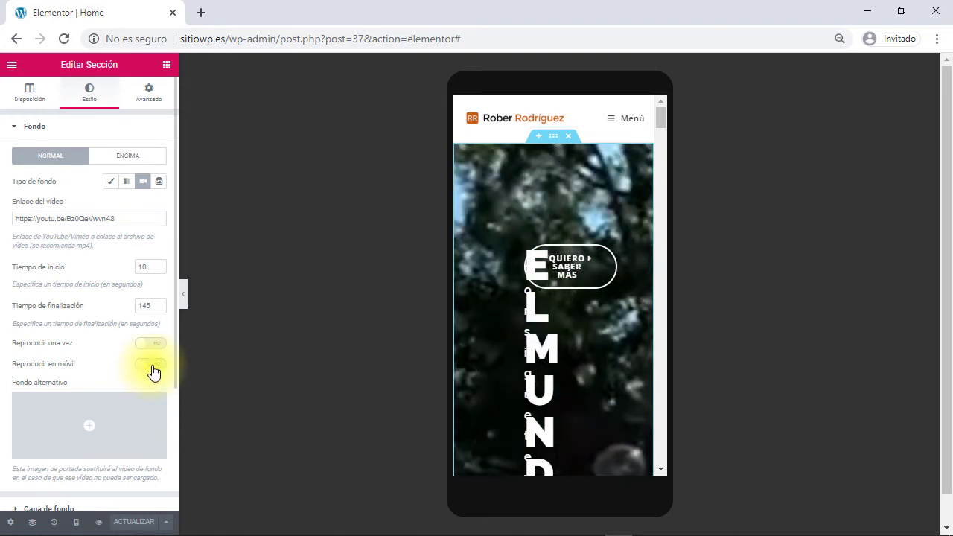
{"action": "left_click", "coordinate": [152, 366]}
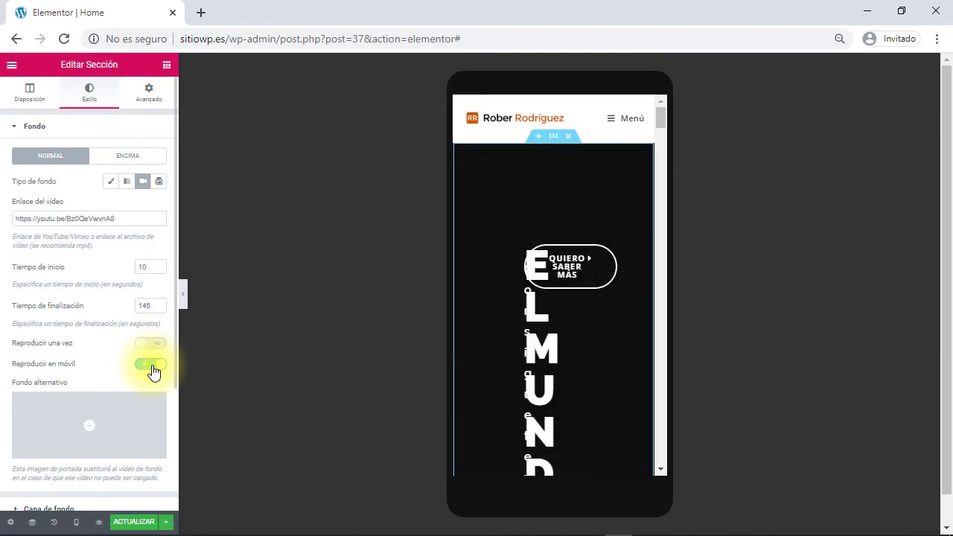
{"action": "left_click", "coordinate": [151, 366]}
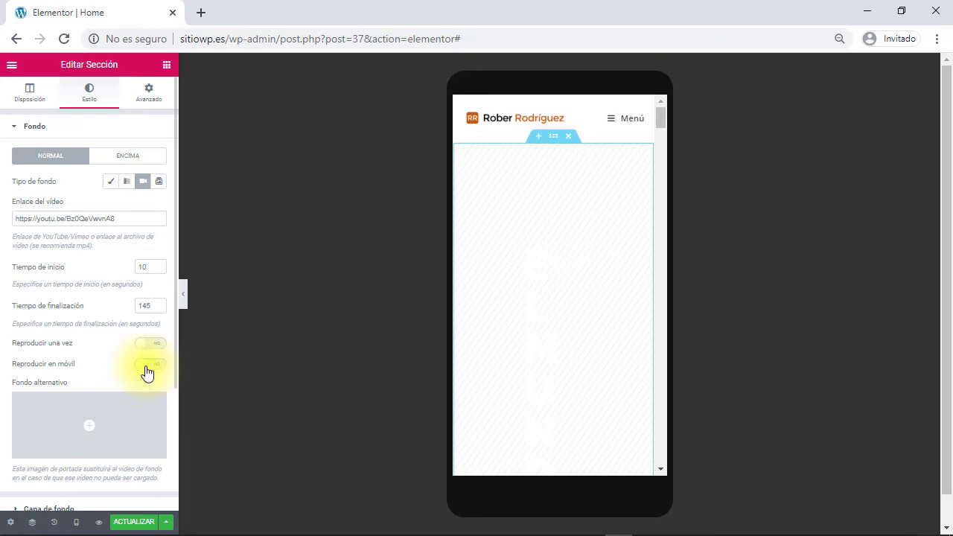
{"action": "left_click", "coordinate": [146, 366]}
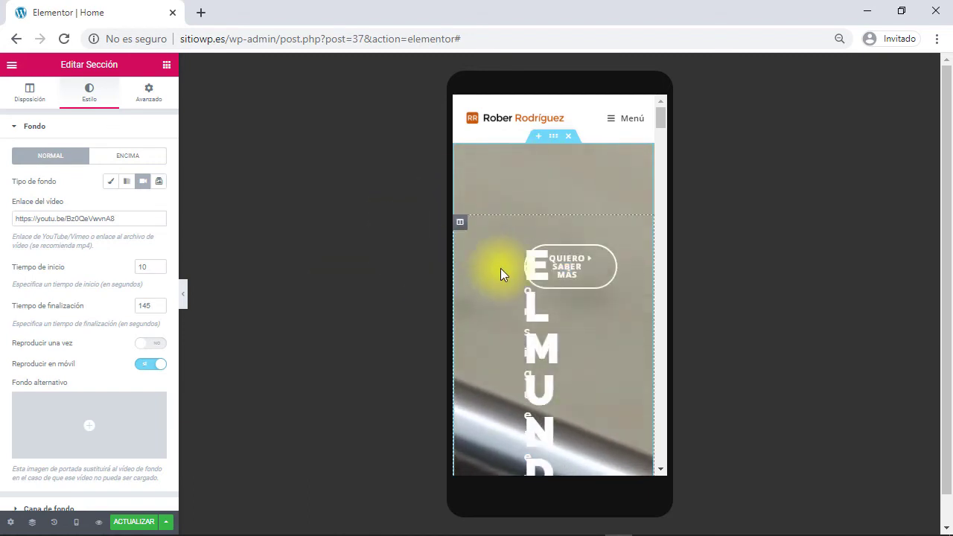
Compare the hero column's padding in the desktop view and set its mobile padding (Relleno) to 20 px on all sides.
{"action": "left_click", "coordinate": [460, 223]}
{"action": "left_click", "coordinate": [152, 99]}
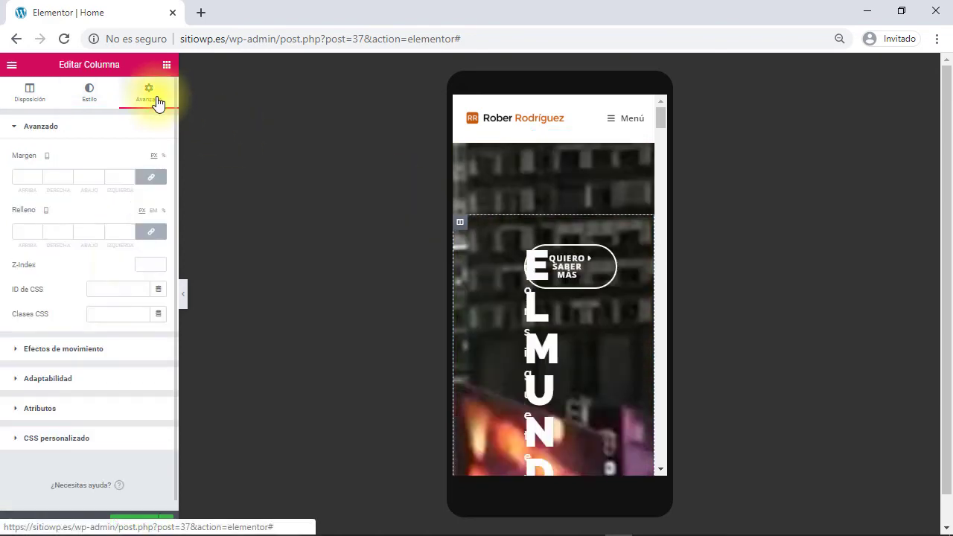
{"action": "left_click", "coordinate": [76, 522]}
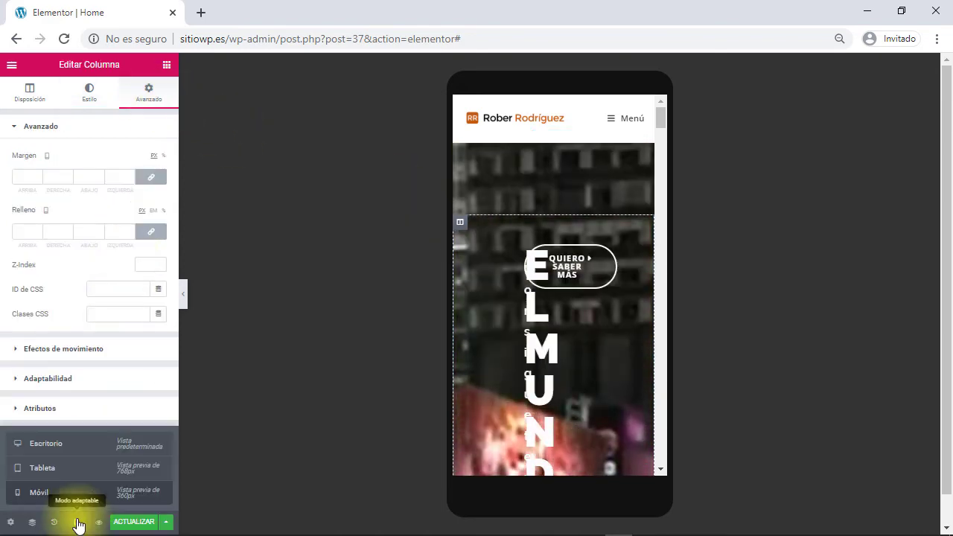
{"action": "left_click", "coordinate": [67, 445]}
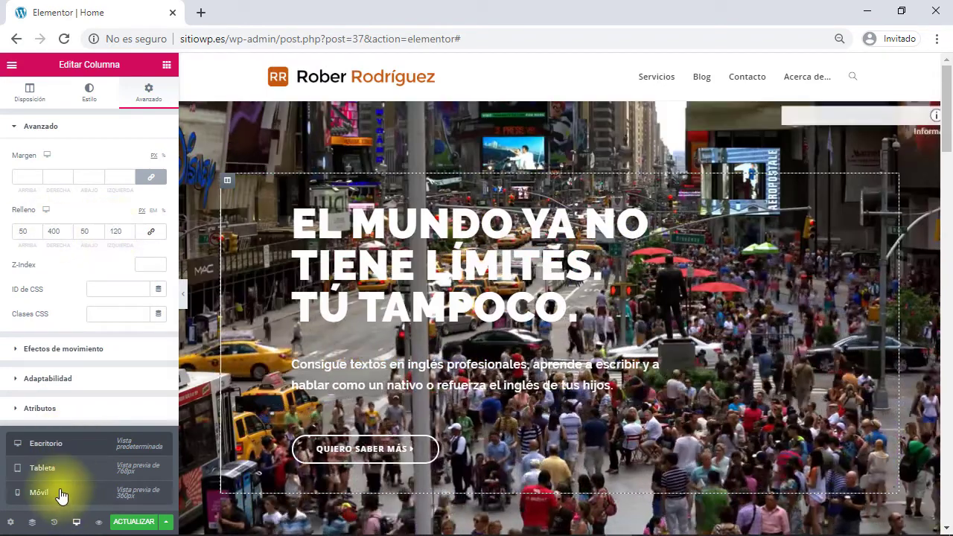
{"action": "left_click", "coordinate": [61, 496]}
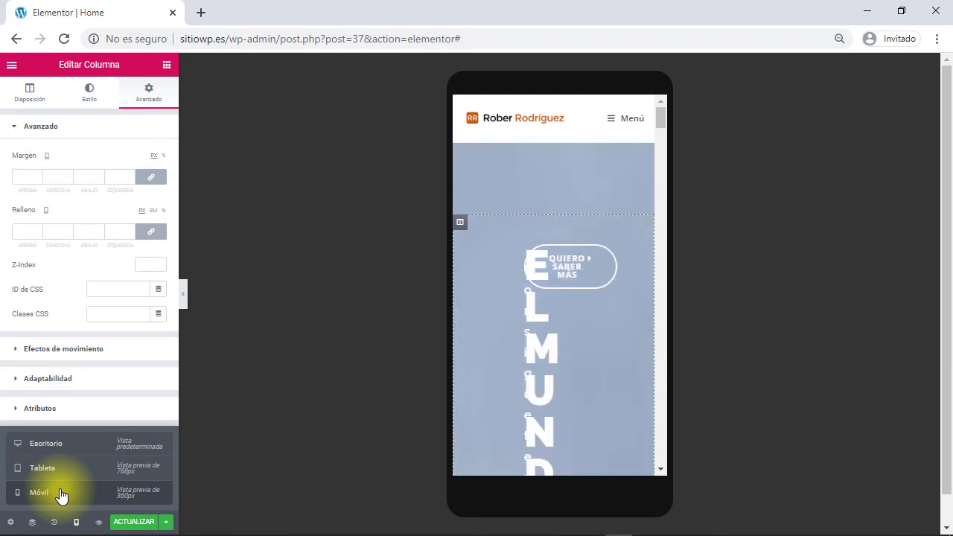
{"action": "left_click", "coordinate": [461, 223]}
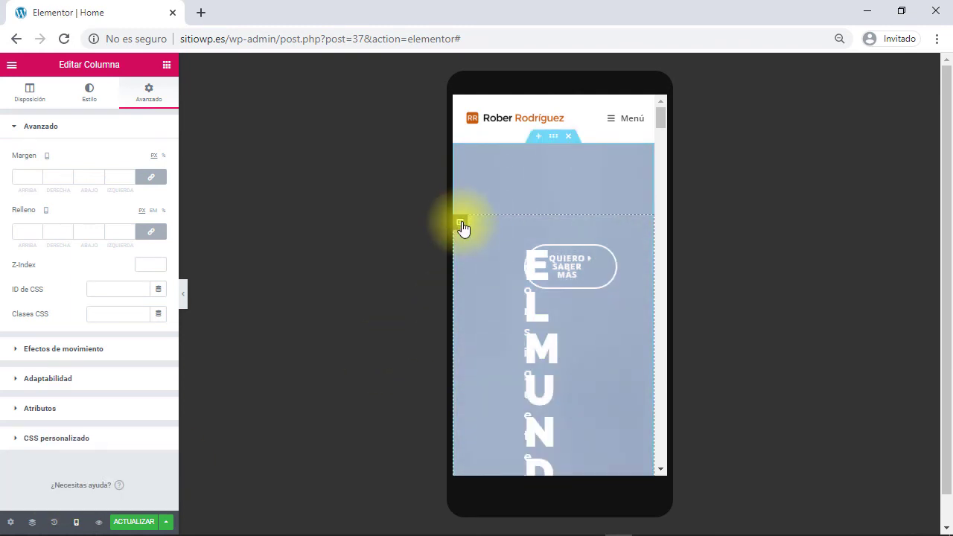
{"action": "left_click", "coordinate": [21, 228]}
{"action": "type", "text": "0"}
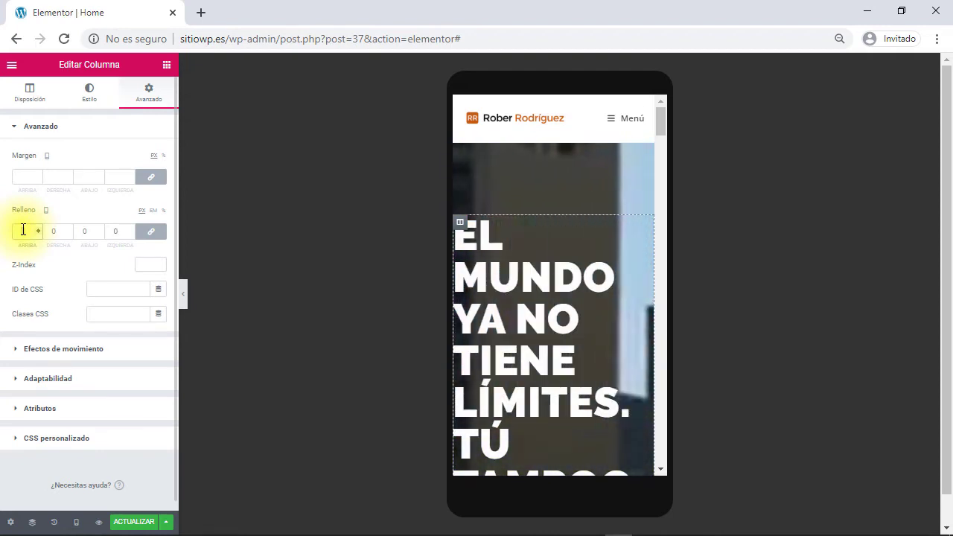
{"action": "type", "text": "20"}
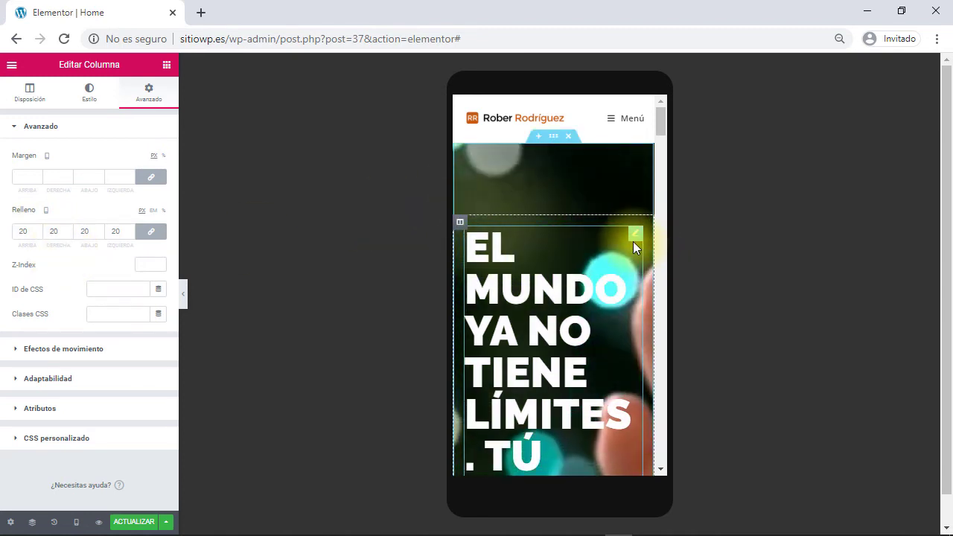
Set the hero heading's mobile font size to 40 px and centre its alignment.
{"action": "left_click", "coordinate": [637, 239]}
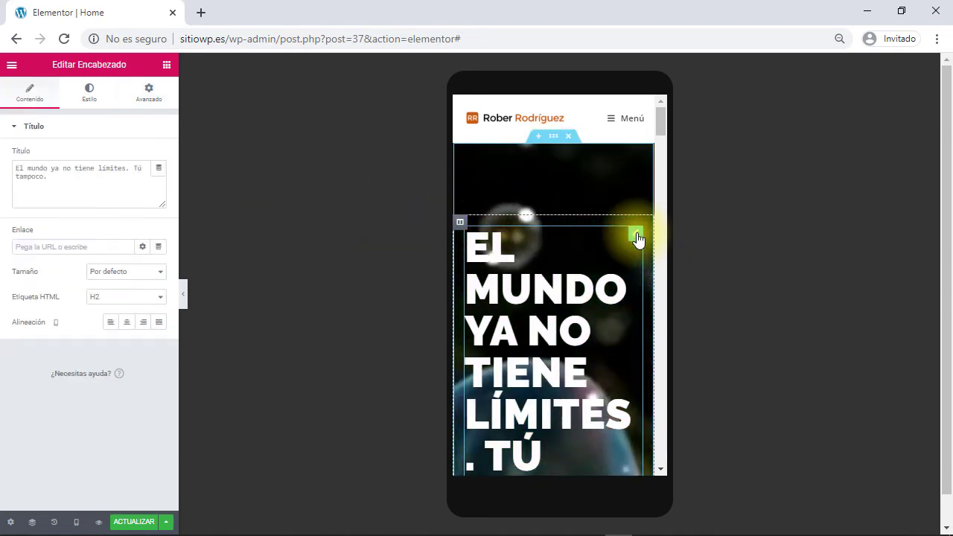
{"action": "left_click", "coordinate": [88, 94]}
{"action": "left_click", "coordinate": [159, 182]}
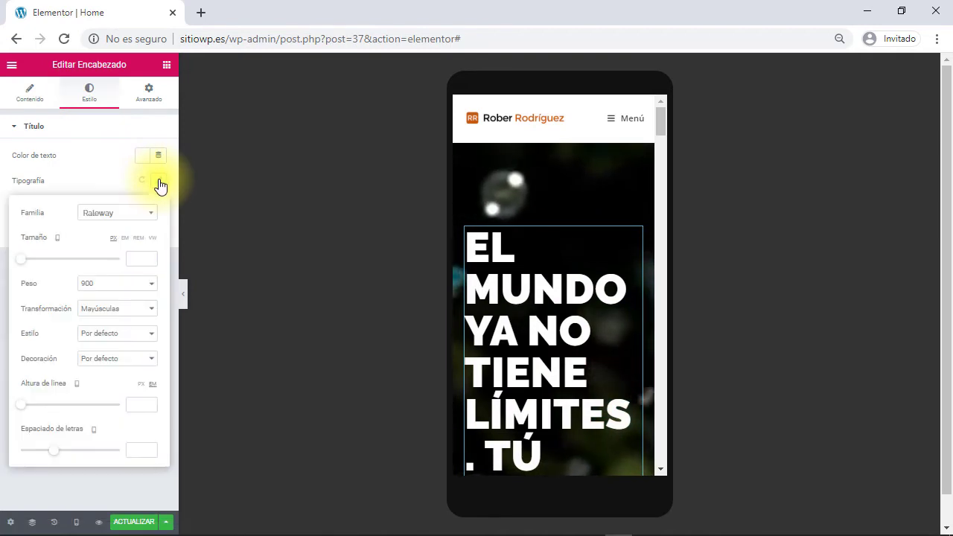
{"action": "left_click", "coordinate": [140, 259]}
{"action": "type", "text": "40"}
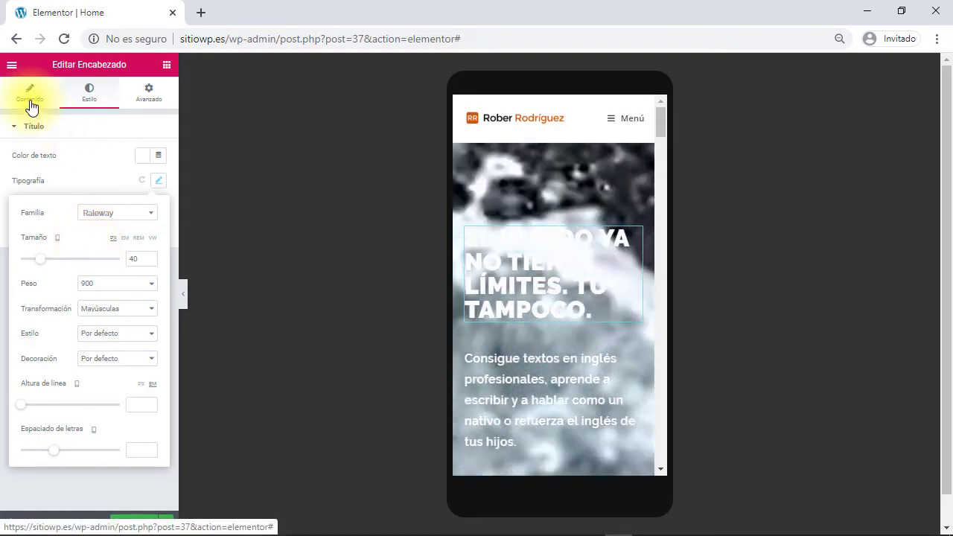
{"action": "left_click", "coordinate": [36, 110]}
{"action": "left_click", "coordinate": [119, 325]}
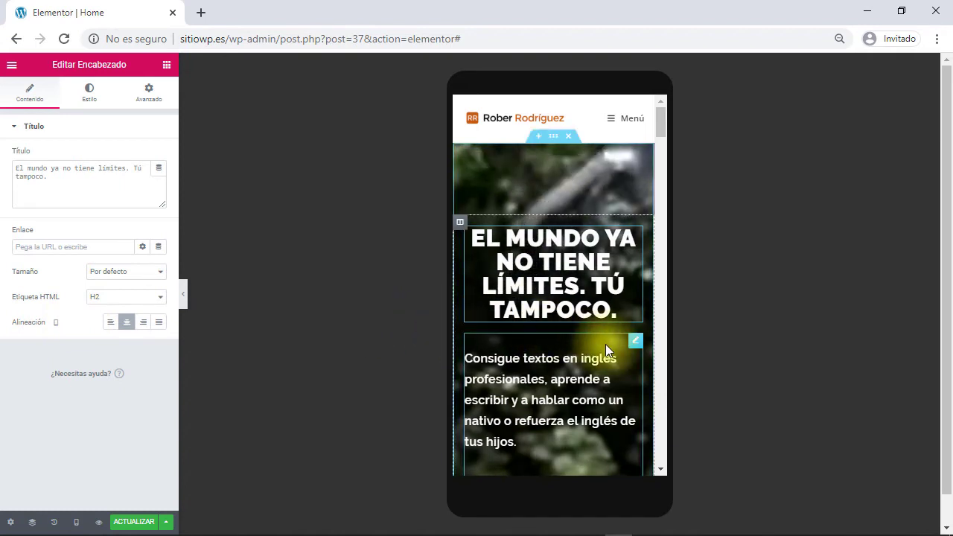
Centre the text below the hero heading and set its mobile font size to 18 px.
{"action": "left_click", "coordinate": [632, 346]}
{"action": "left_click", "coordinate": [87, 99]}
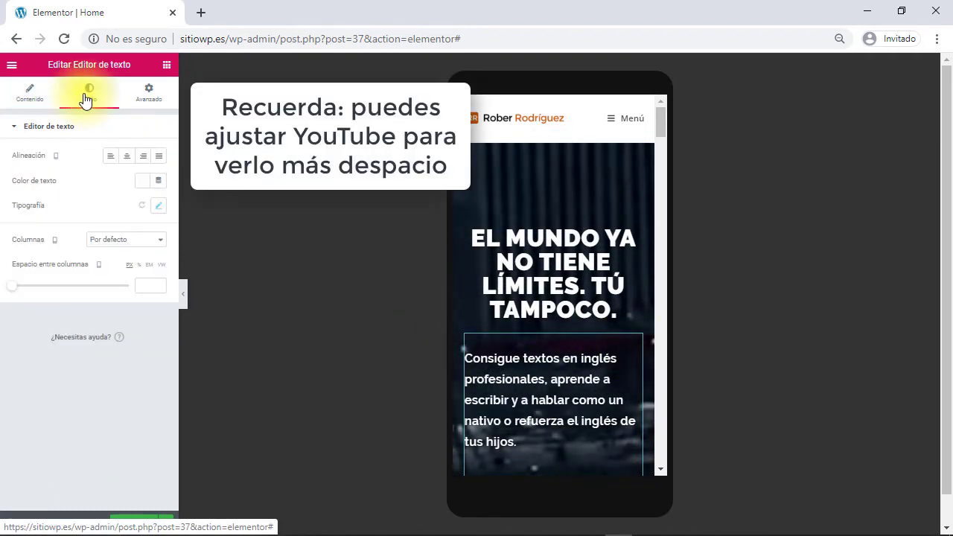
{"action": "left_click", "coordinate": [127, 156]}
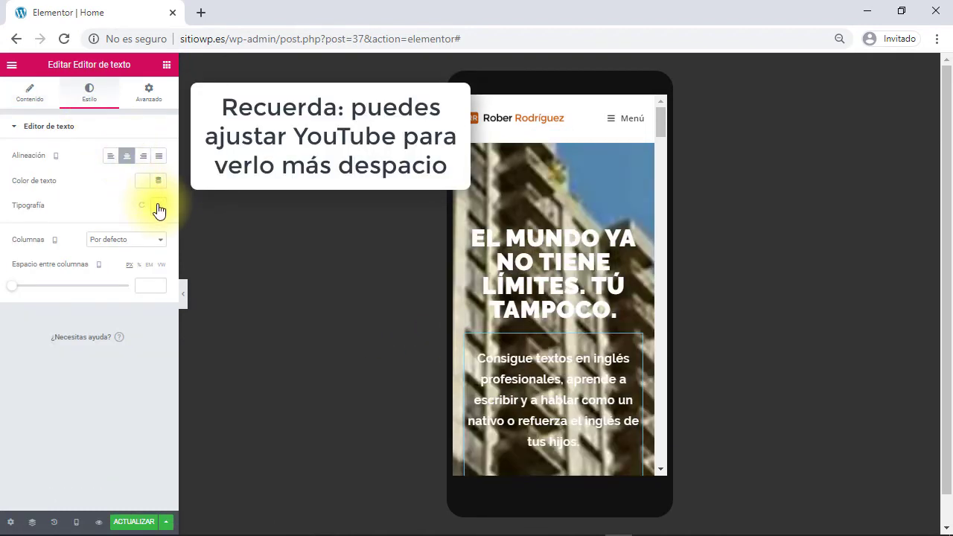
{"action": "left_click", "coordinate": [159, 207]}
{"action": "left_click", "coordinate": [134, 281]}
{"action": "type", "text": "18"}
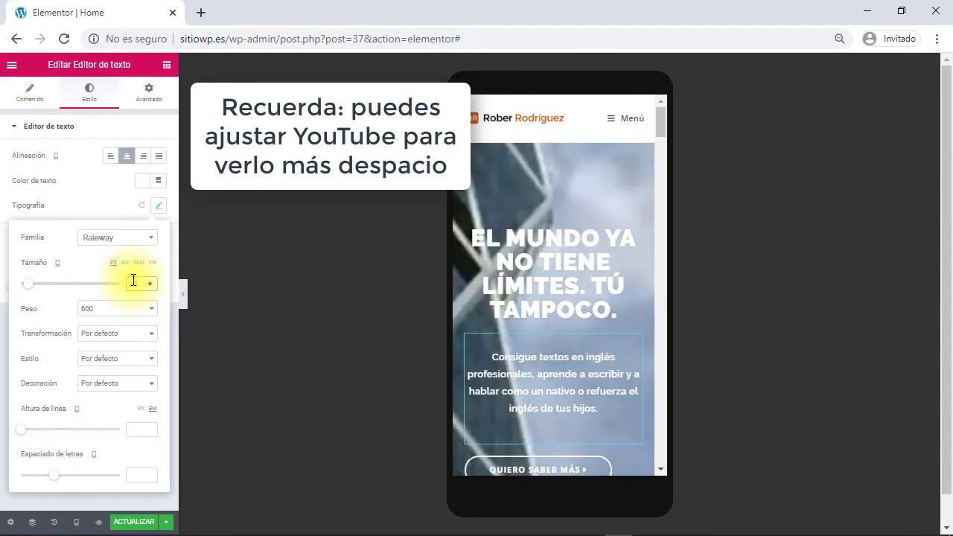
Set the mobile padding (Relleno) of the hero text block to 10 px on all sides.
{"action": "left_click", "coordinate": [145, 99]}
{"action": "left_click", "coordinate": [28, 232]}
{"action": "type", "text": "10"}
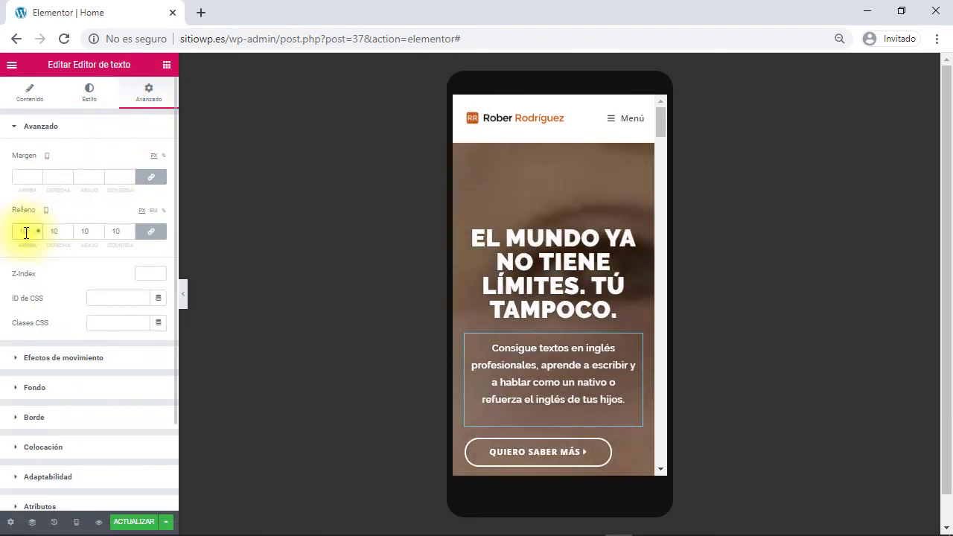
Centre the "Quiero saber más" button for mobile and set its font size to 12 px.
{"action": "left_click", "coordinate": [601, 453]}
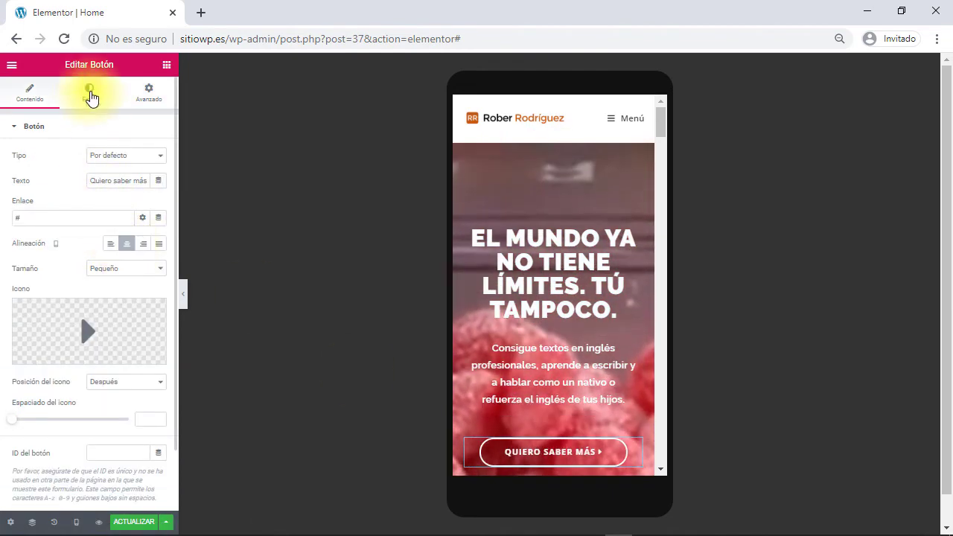
{"action": "left_click", "coordinate": [88, 92]}
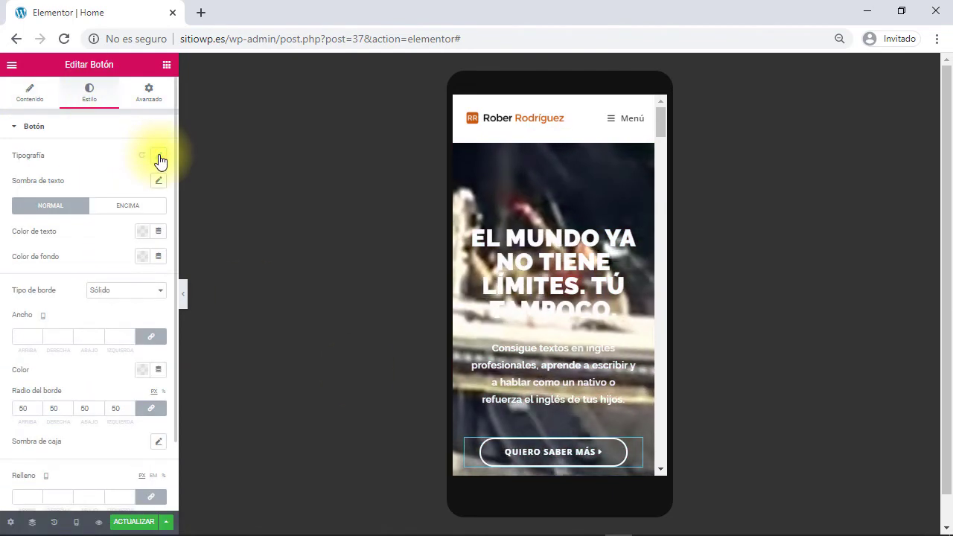
{"action": "left_click", "coordinate": [158, 155]}
{"action": "left_click", "coordinate": [135, 233]}
{"action": "type", "text": "12"}
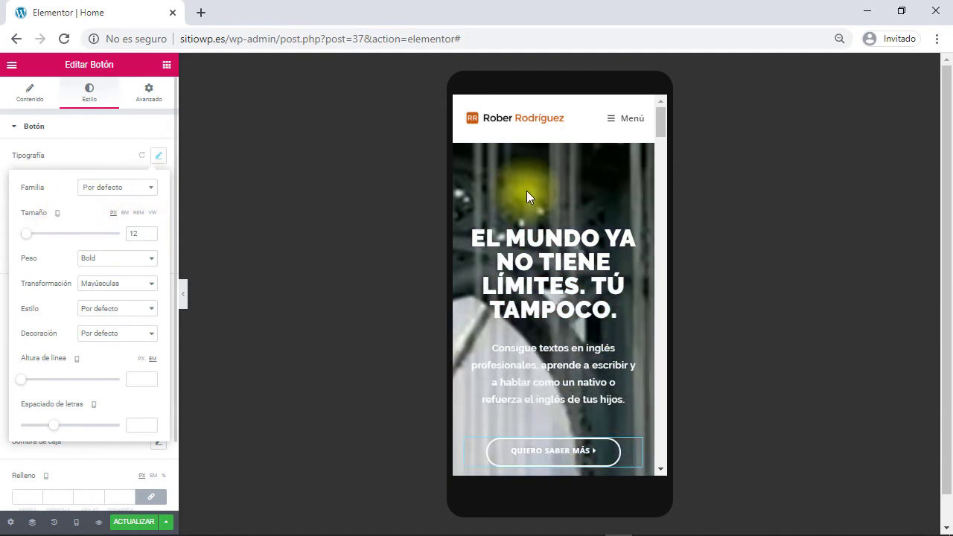
{"action": "left_click", "coordinate": [560, 173]}
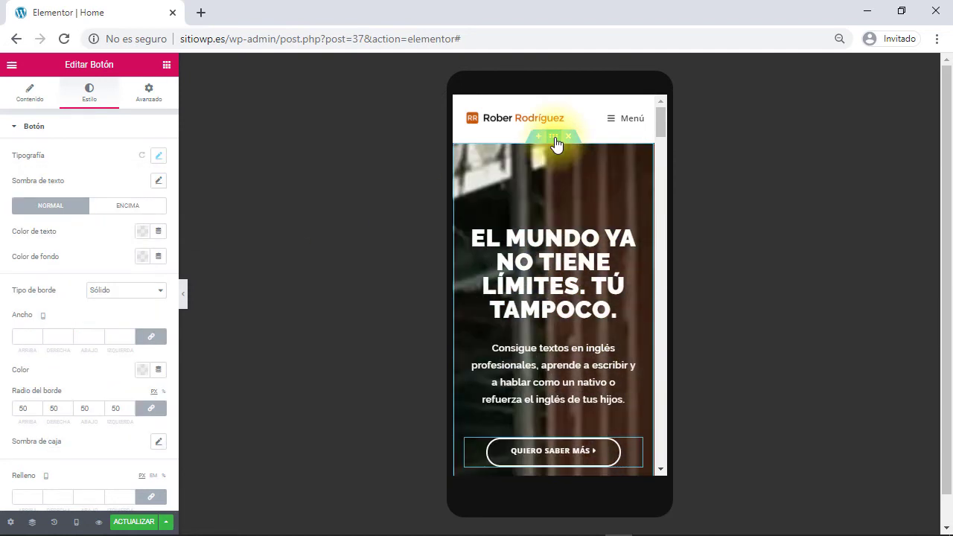
Set the hero section's mobile padding (Relleno) to 50 px above and below and 0 on both sides, and update the page.
{"action": "left_click", "coordinate": [554, 137]}
{"action": "left_click", "coordinate": [149, 93]}
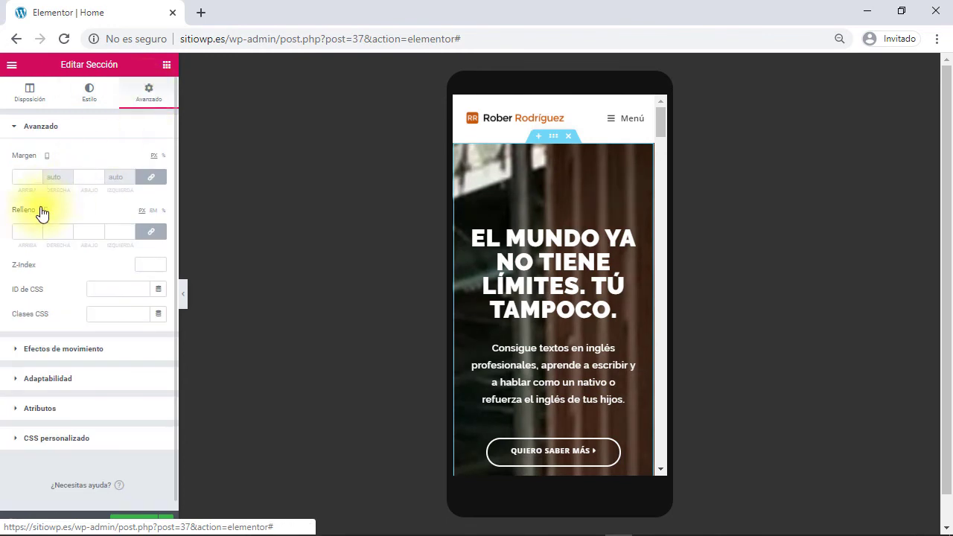
{"action": "left_click", "coordinate": [155, 233]}
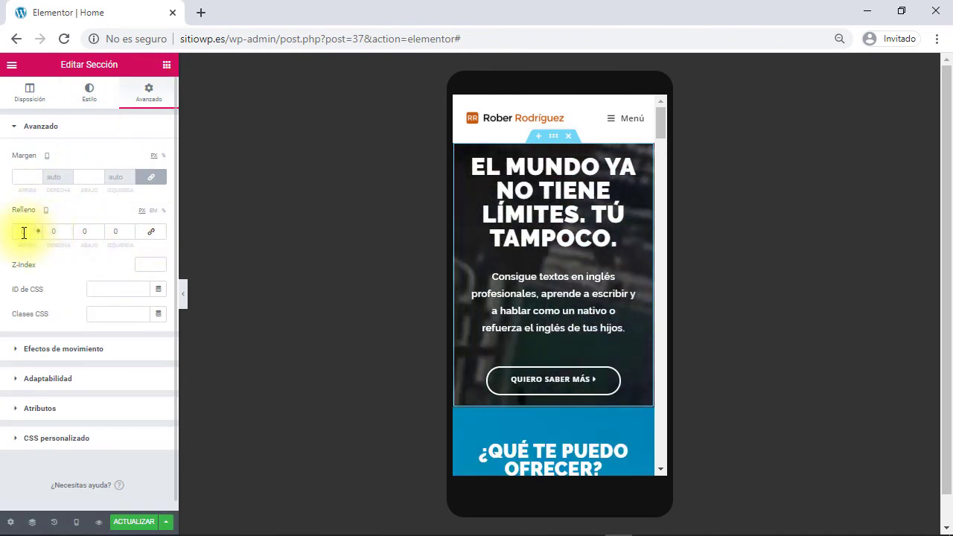
{"action": "double_click", "coordinate": [23, 233]}
{"action": "type", "text": "50"}
{"action": "key", "text": "Tab"}
{"action": "key", "text": "Tab"}
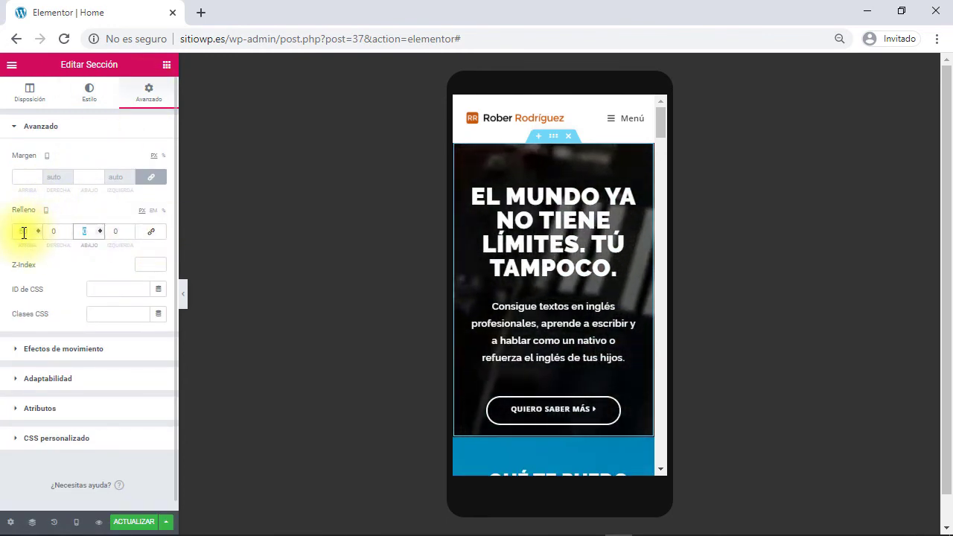
{"action": "type", "text": "50"}
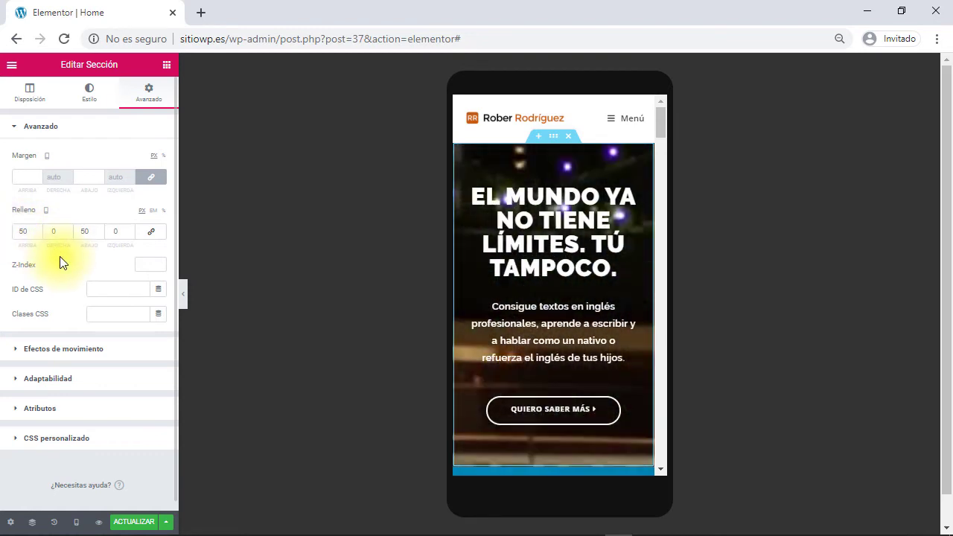
{"action": "left_click", "coordinate": [135, 522]}
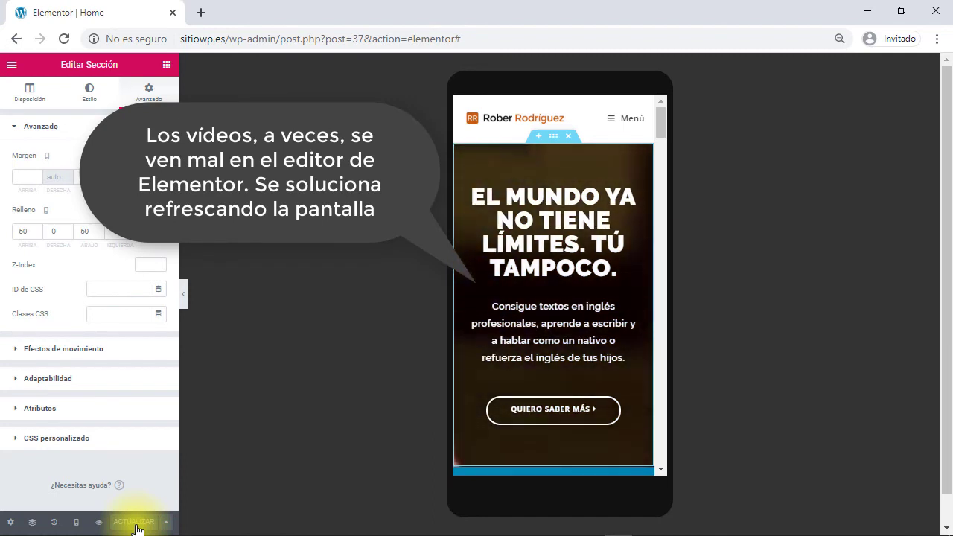
Compare the home page's desktop view with its mobile view, examining the hero and the sections below it.
{"action": "left_click", "coordinate": [77, 524]}
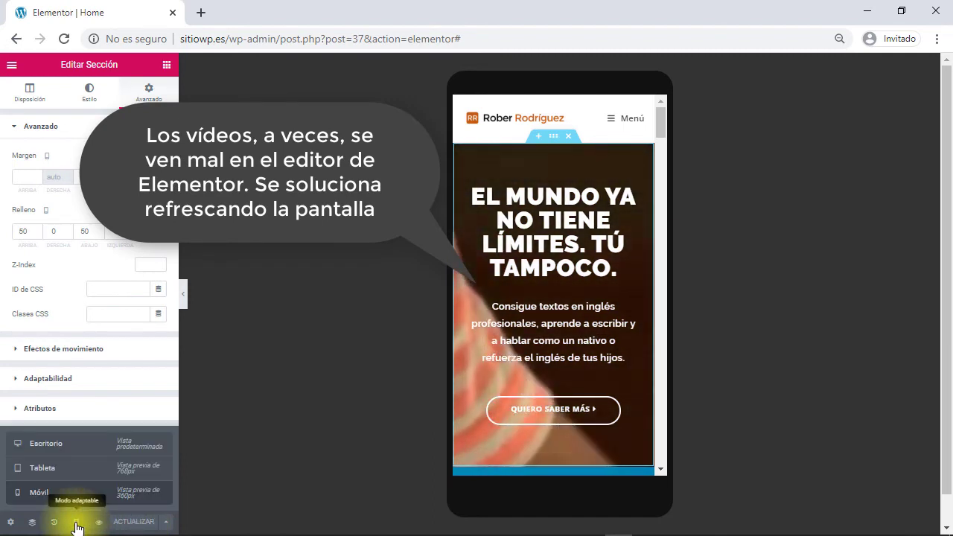
{"action": "left_click", "coordinate": [95, 449]}
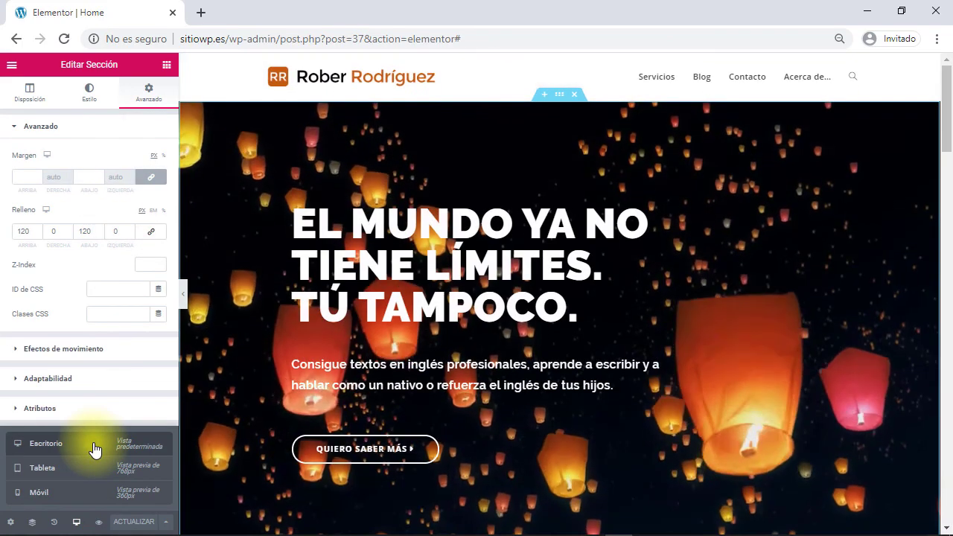
{"action": "scroll", "coordinate": [324, 380], "scroll_direction": "down", "scroll_amount": 4}
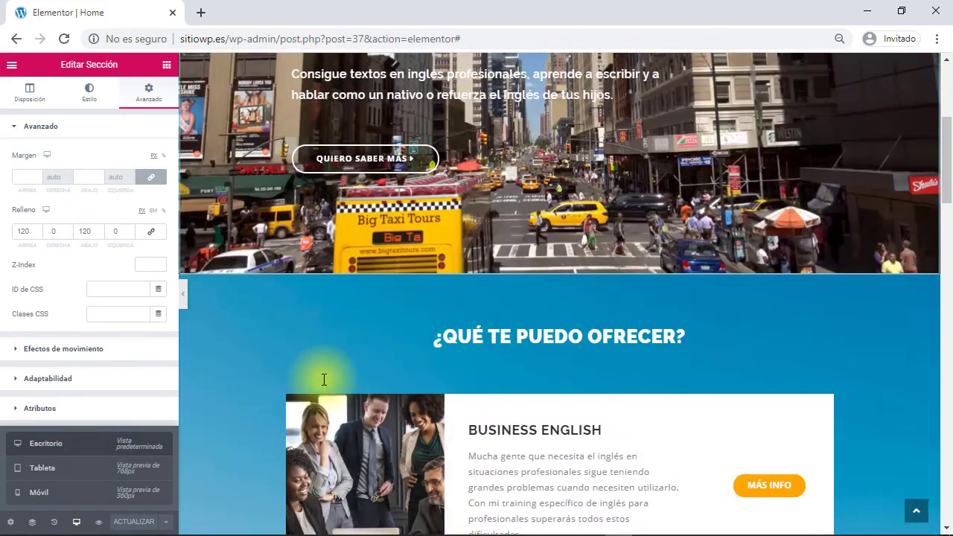
{"action": "scroll", "coordinate": [323, 380], "scroll_direction": "up", "scroll_amount": 3}
{"action": "scroll", "coordinate": [323, 380], "scroll_direction": "up", "scroll_amount": 1}
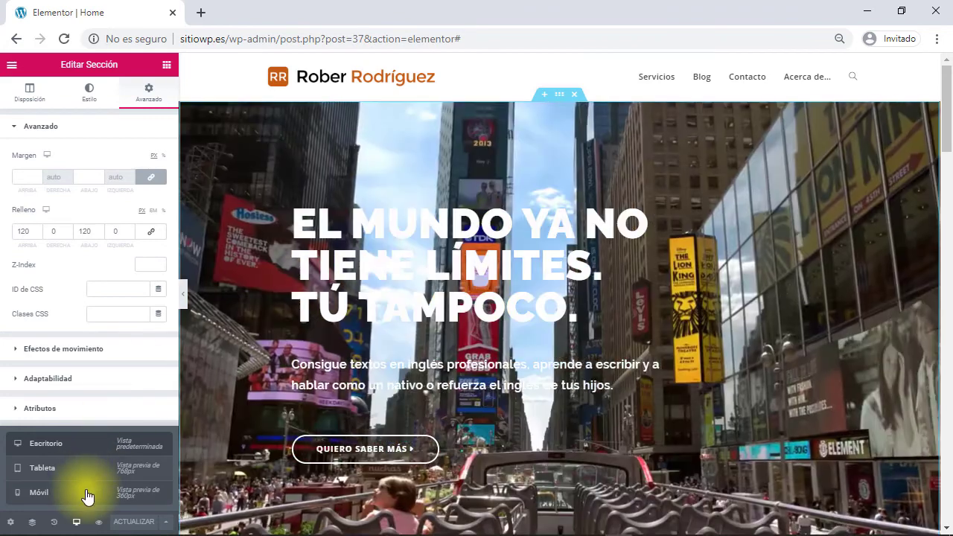
{"action": "left_click", "coordinate": [88, 494]}
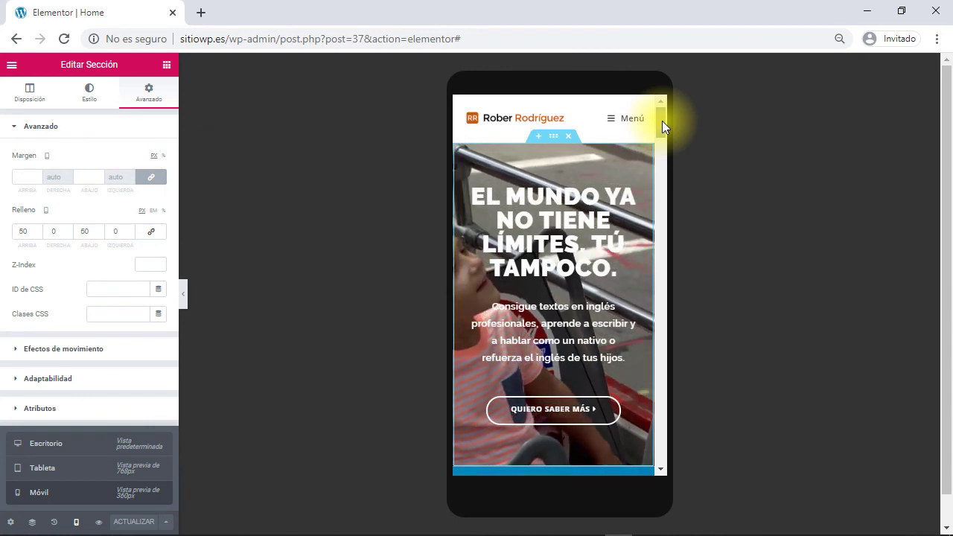
{"action": "left_click_drag", "start_coordinate": [662, 120], "coordinate": [670, 397]}
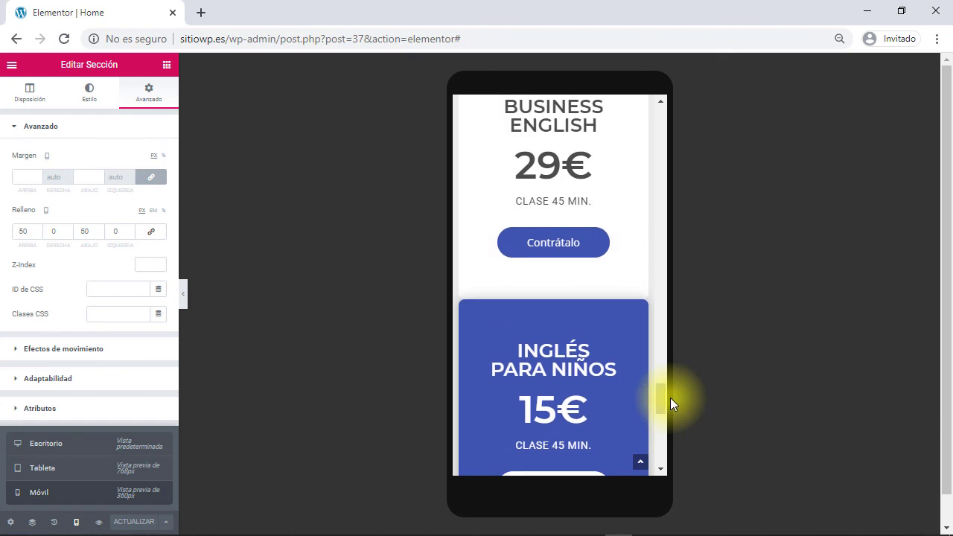